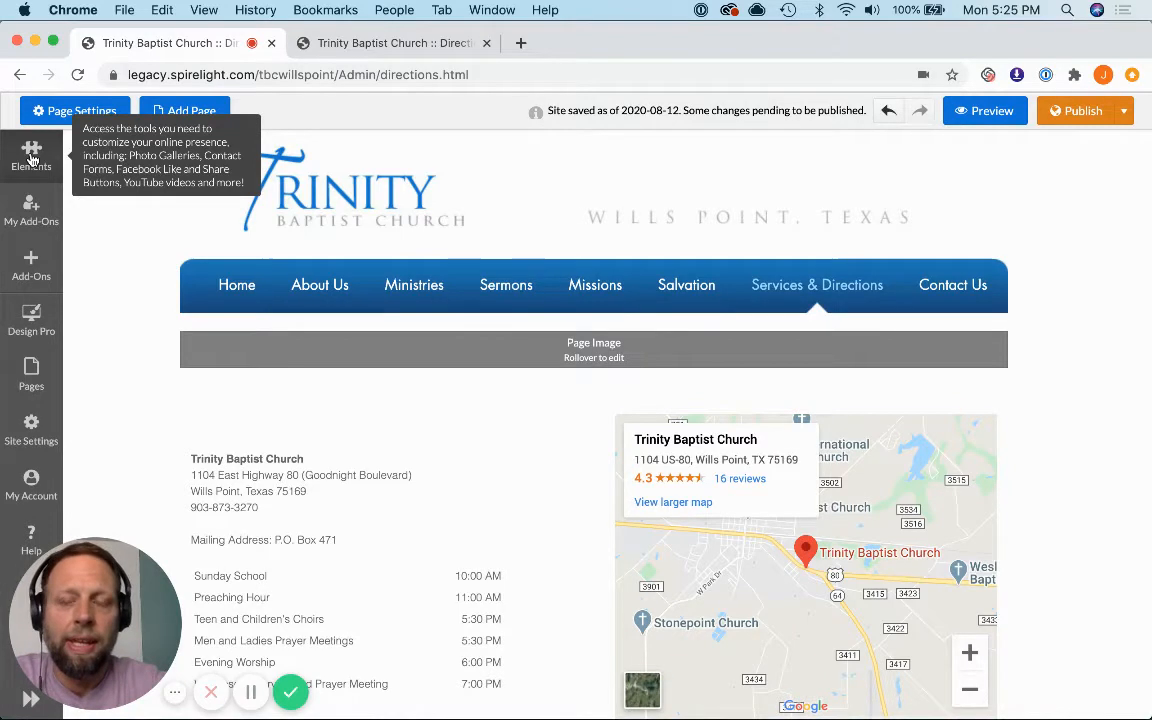
Step: Review the full list of content types that can be added to the Directions page in the old Site Mechanic editor
left_click(437, 45)
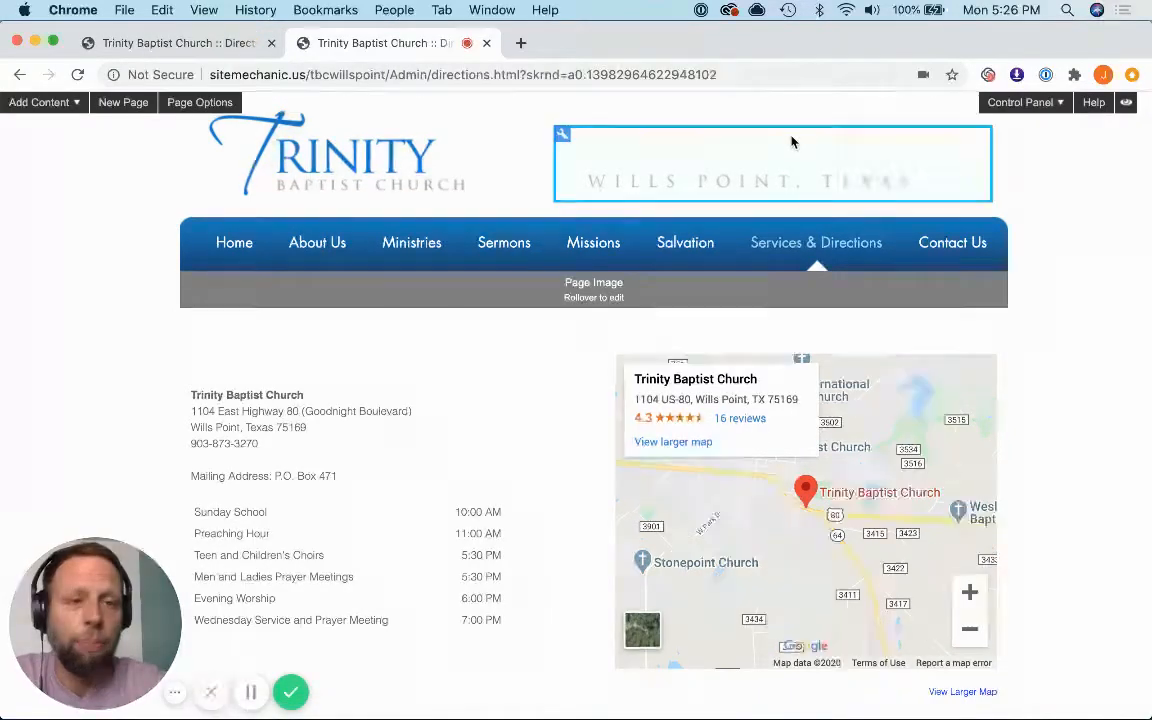
left_click(75, 104)
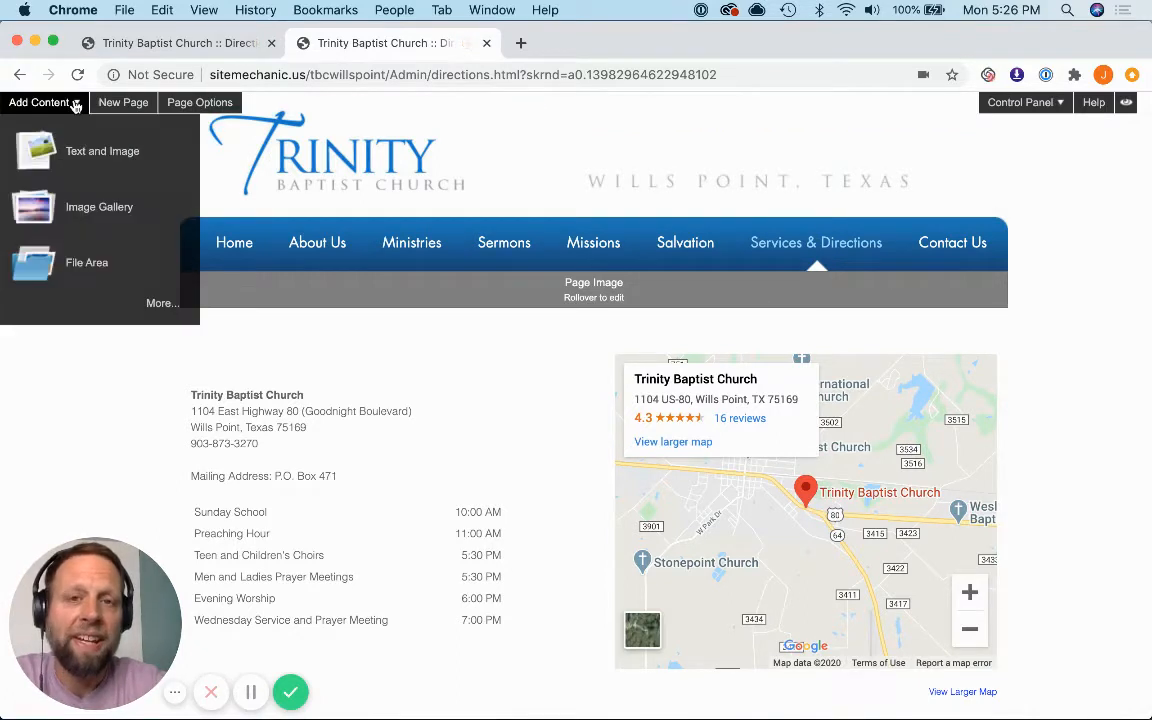
left_click(159, 303)
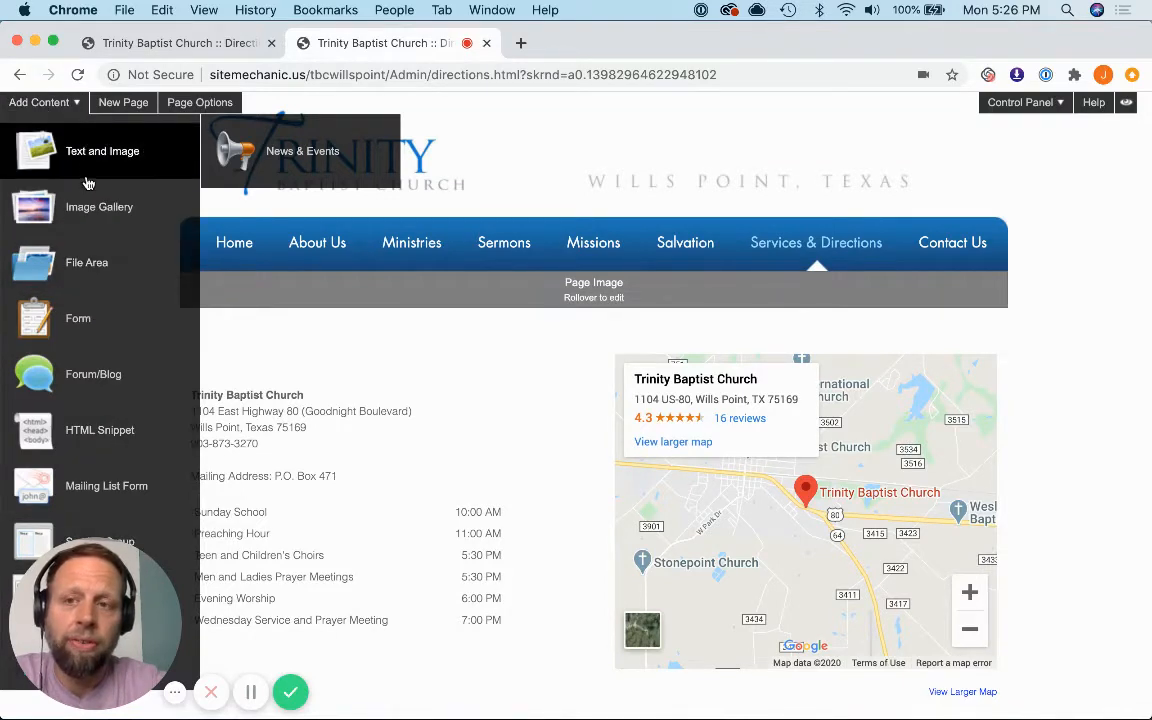
left_click(75, 104)
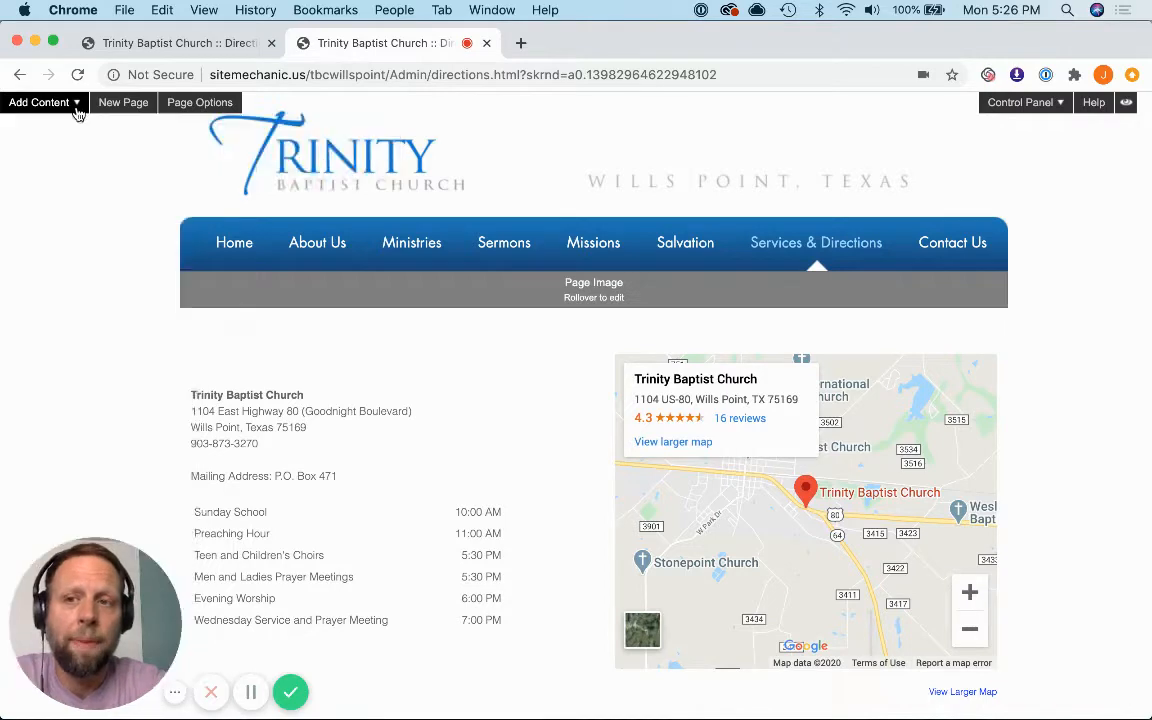
Step: Switch to the new Spirelight editor and examine the Container Elements among its page elements
left_click(159, 43)
left_click(38, 155)
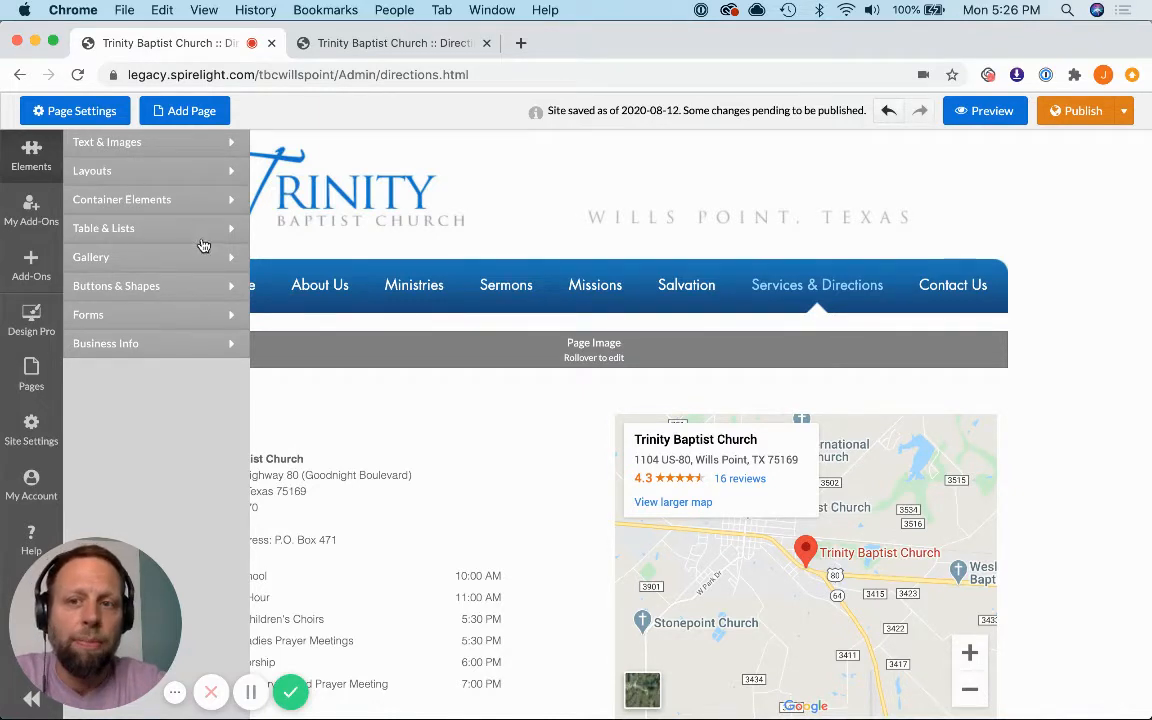
left_click(227, 204)
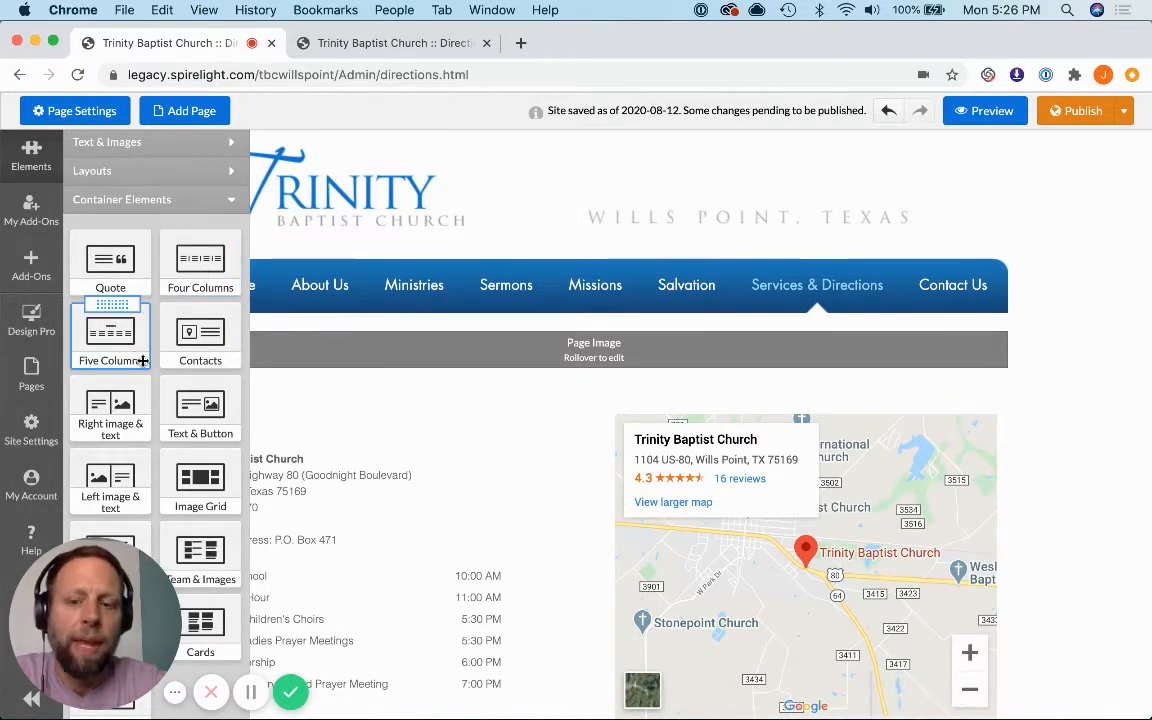
scroll(143, 361, "down", 3)
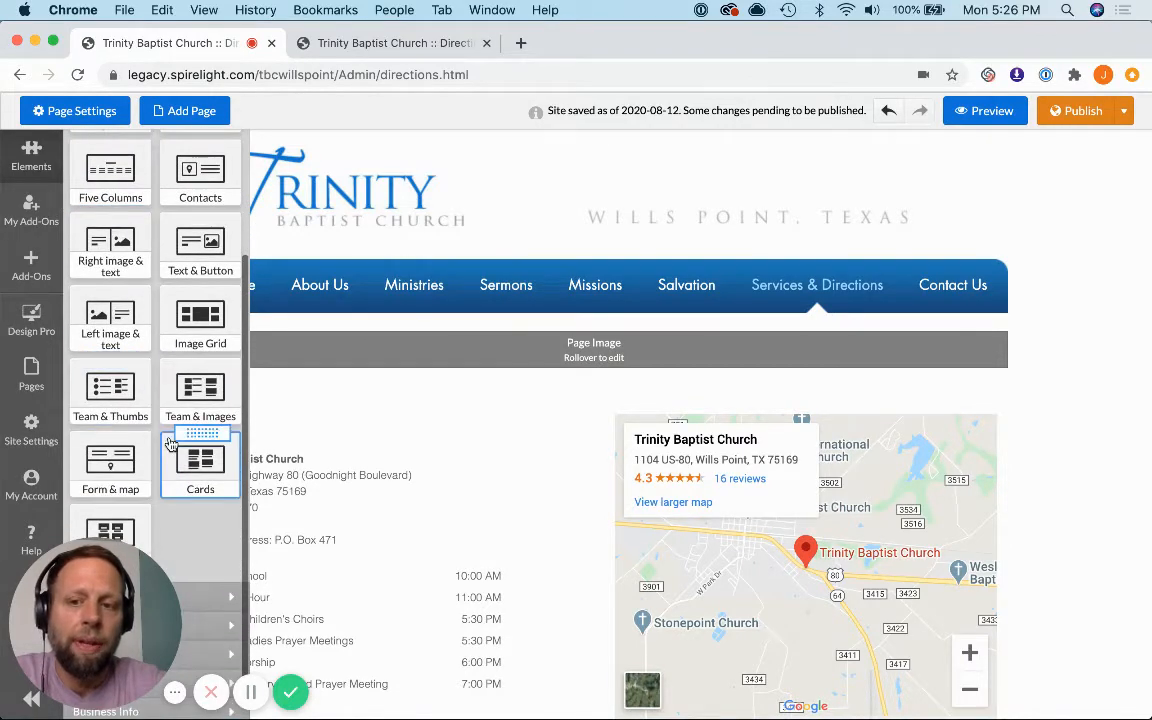
scroll(171, 444, "up", 3)
scroll(171, 444, "down", 4)
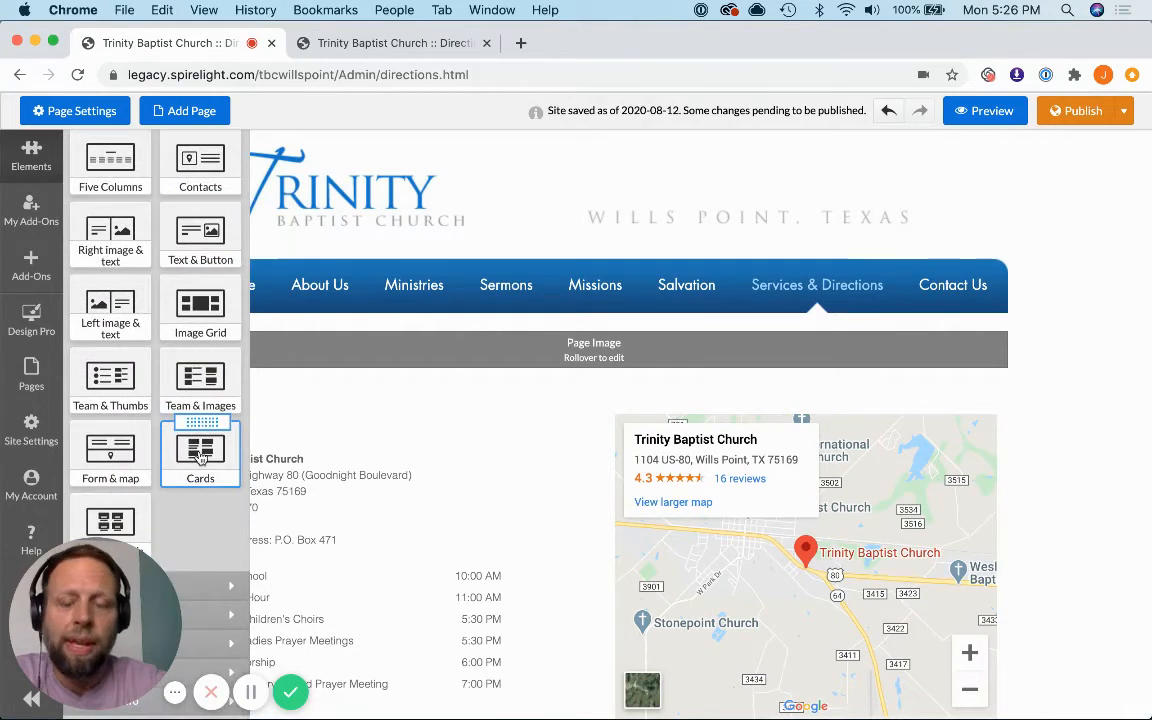
scroll(200, 420, "up", 3)
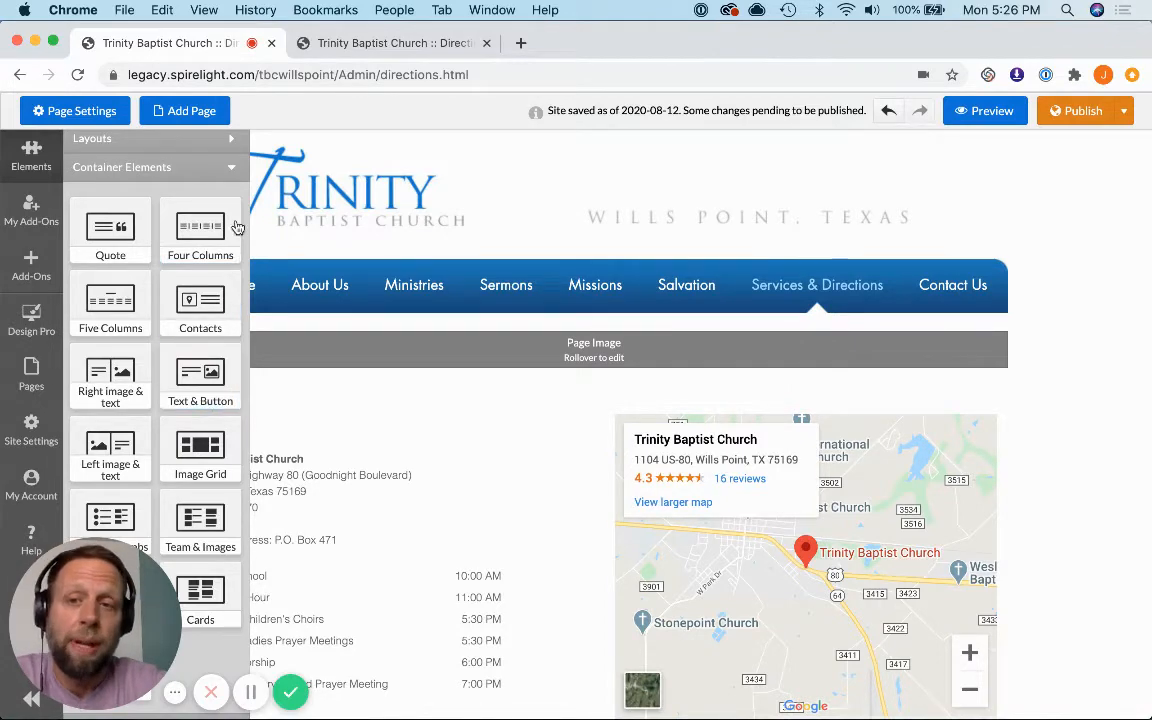
left_click(232, 174)
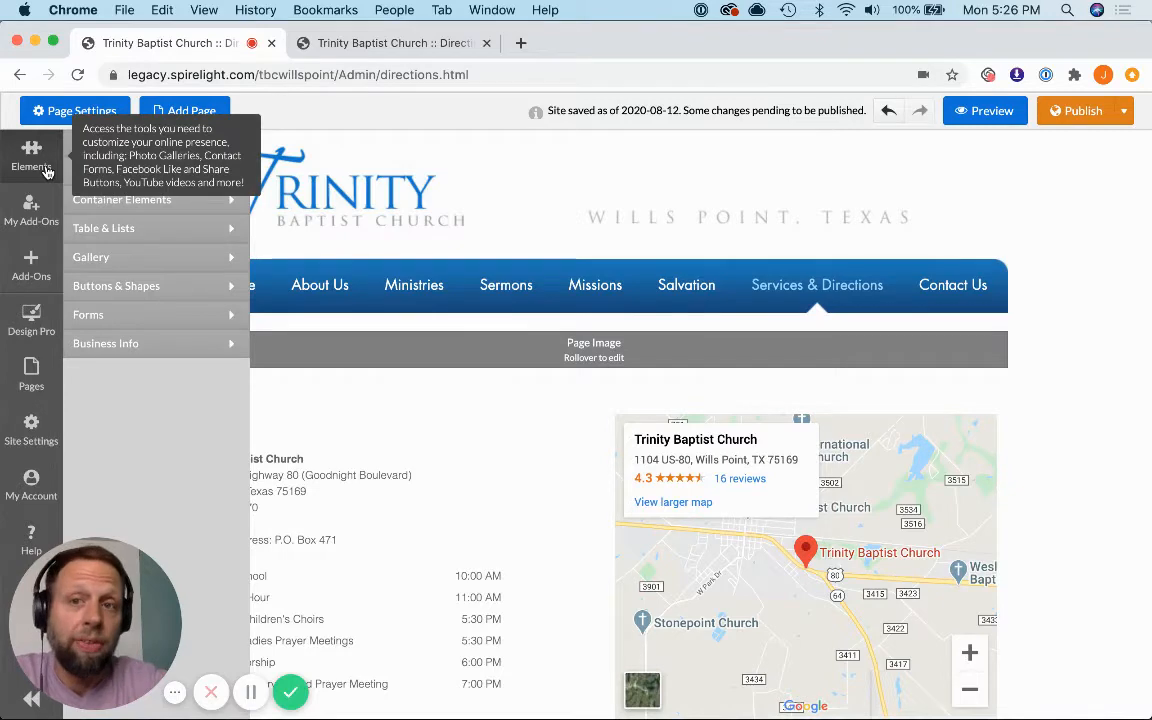
Step: Revisit the old editor's page for comparison and open the Add-Ons catalogue in the new editor
left_click(381, 41)
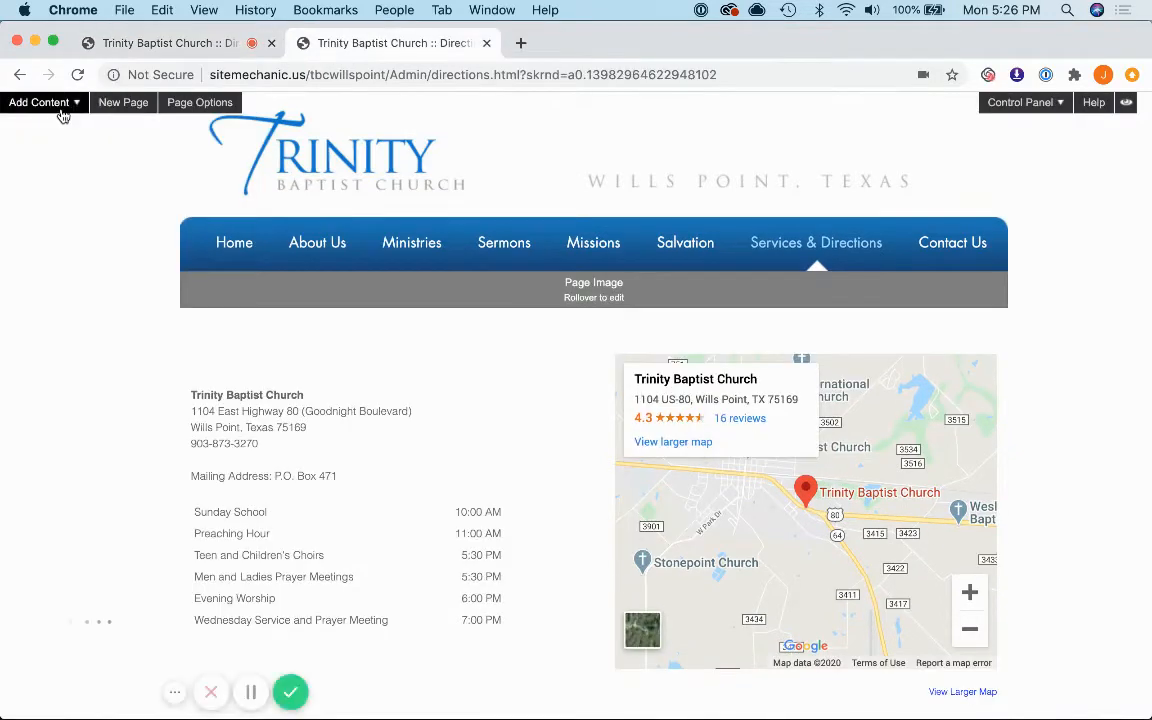
left_click(99, 43)
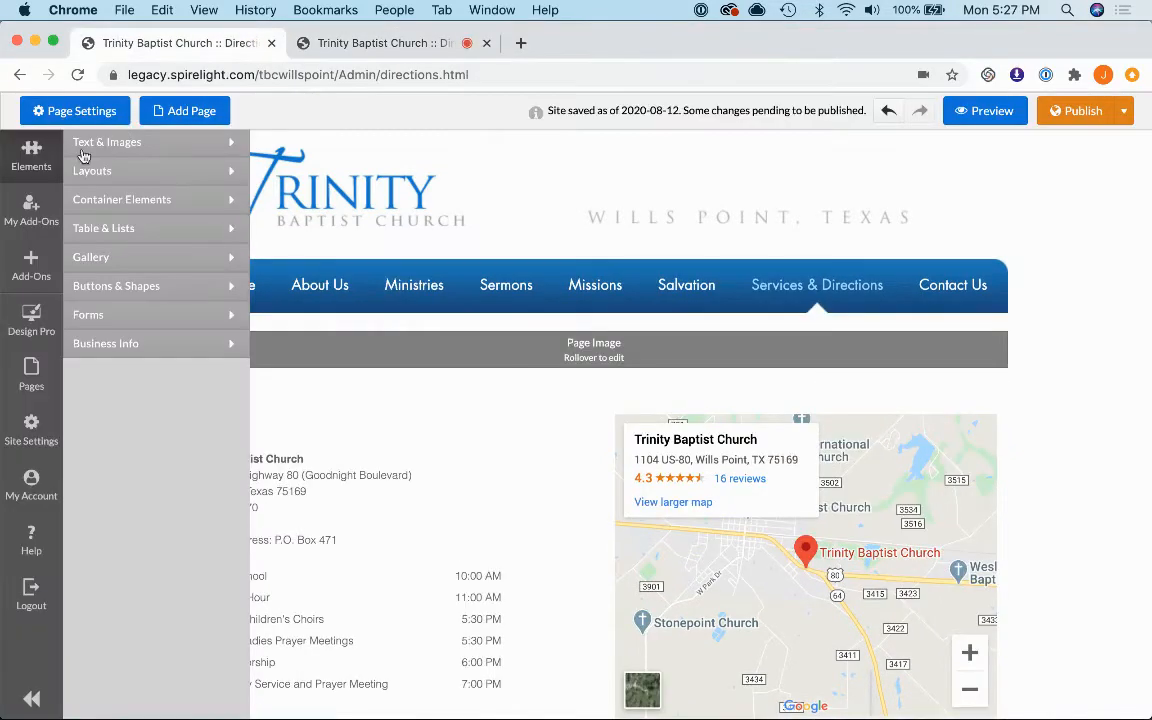
left_click(42, 265)
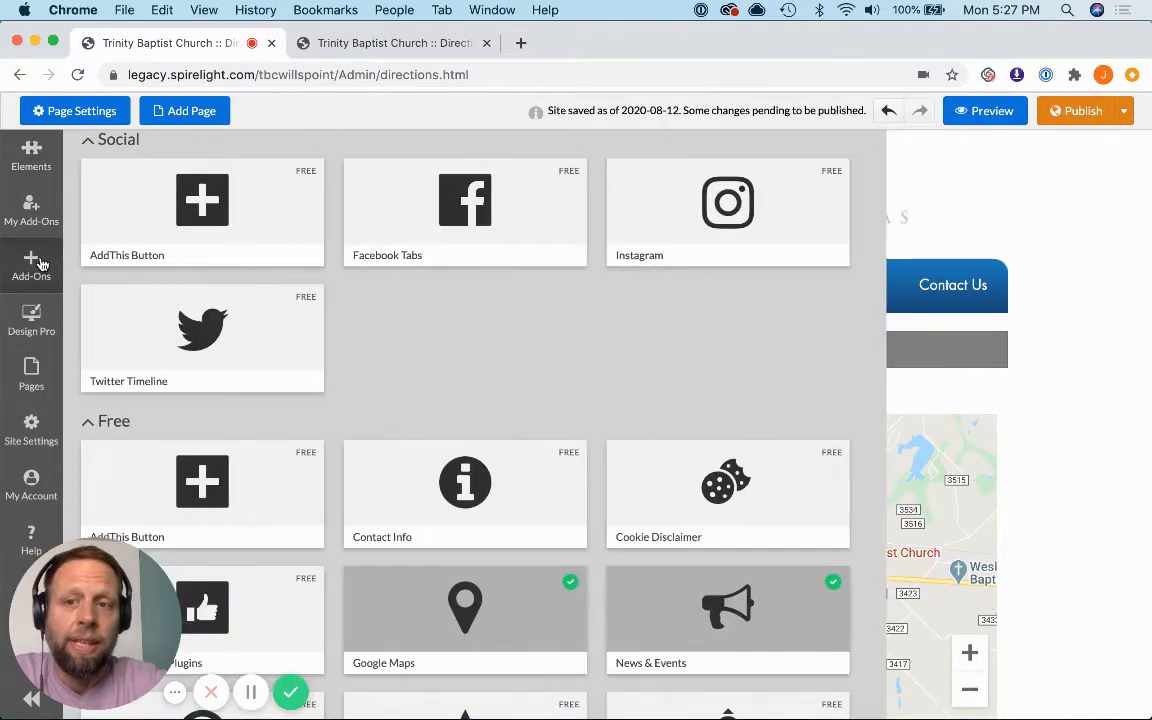
Step: Look over the Applications available in the old editor and close their window
left_click(400, 45)
left_click(1018, 102)
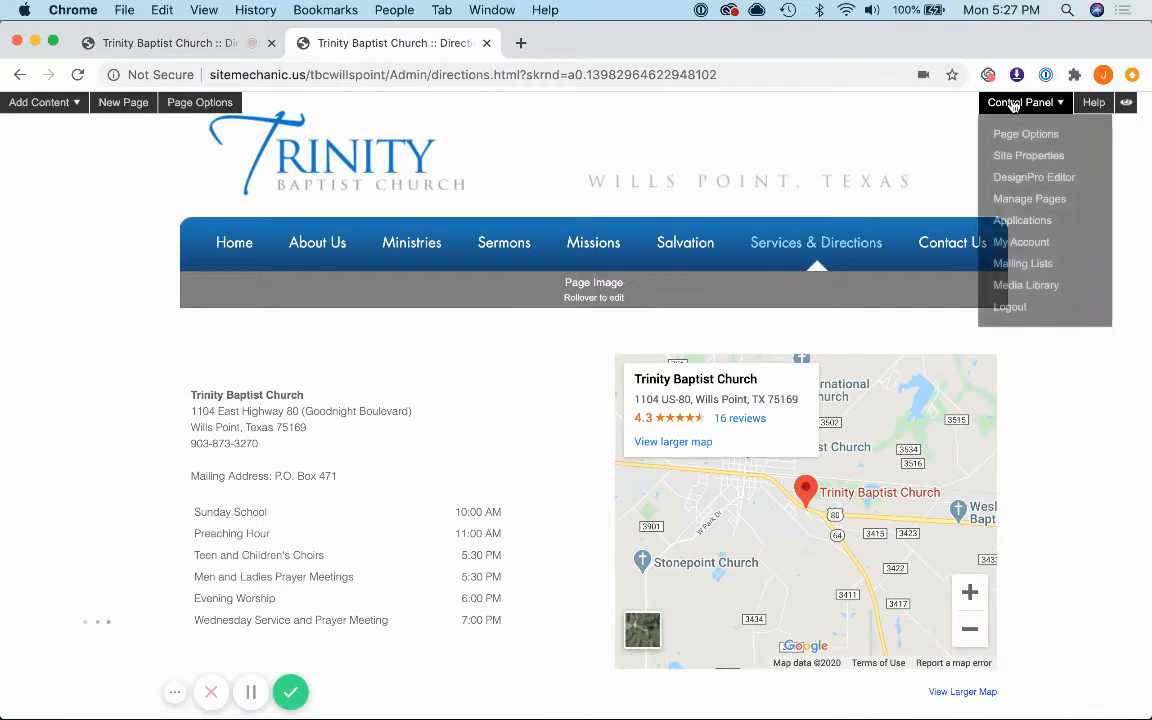
left_click(1019, 220)
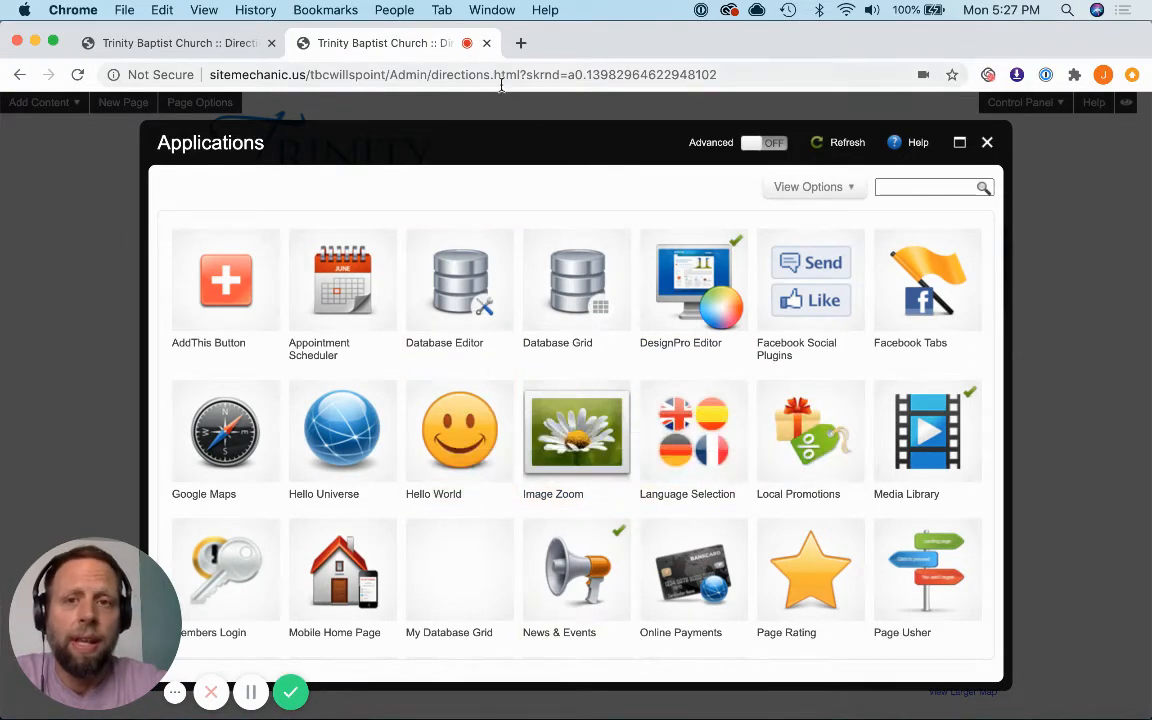
left_click(987, 142)
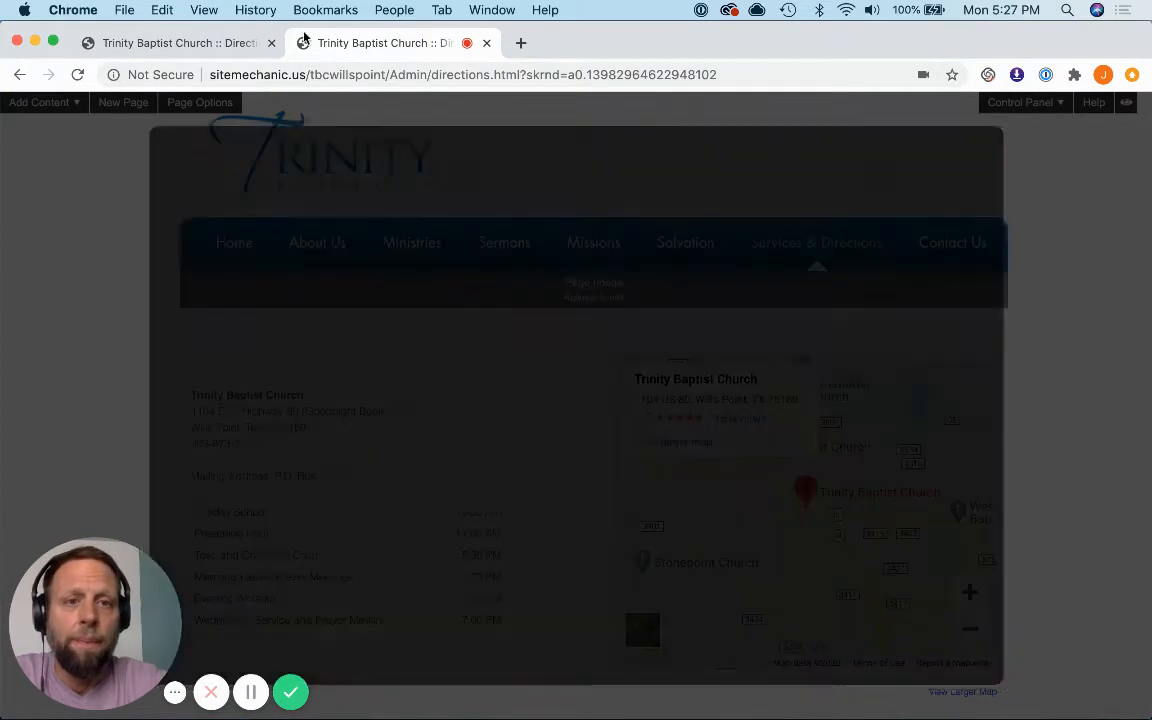
Step: Try to place the News & Events add-on from the installed add-ons onto the new editor's Directions page
left_click(136, 50)
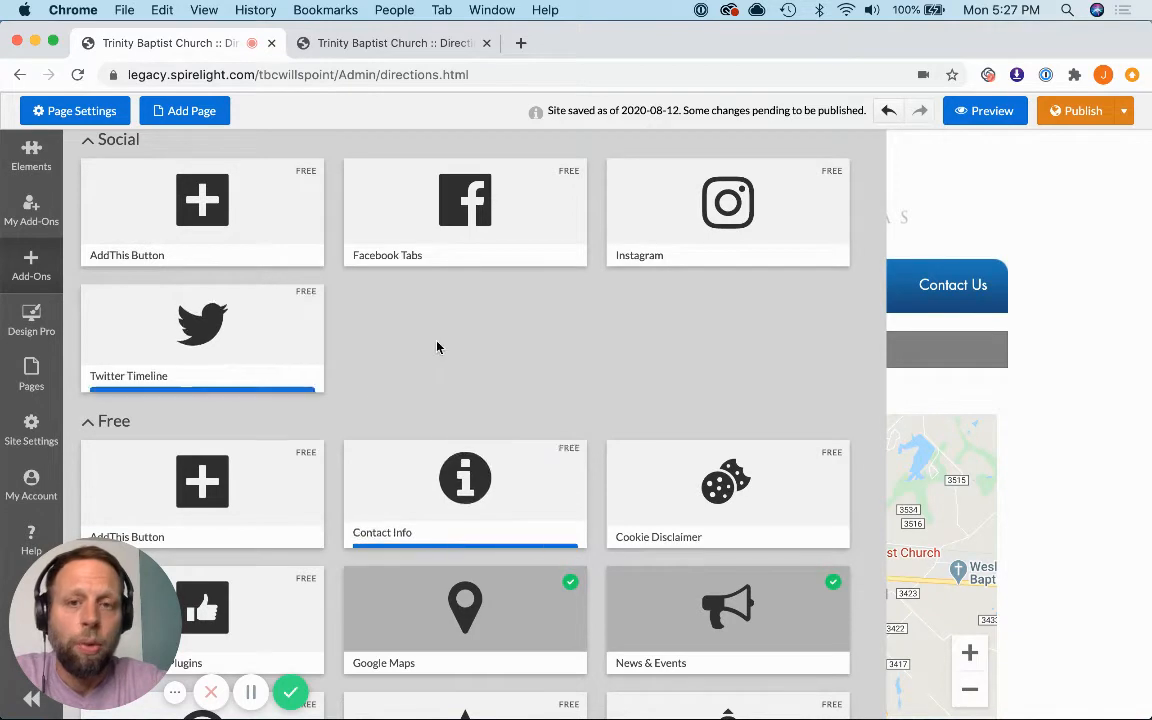
left_click(38, 210)
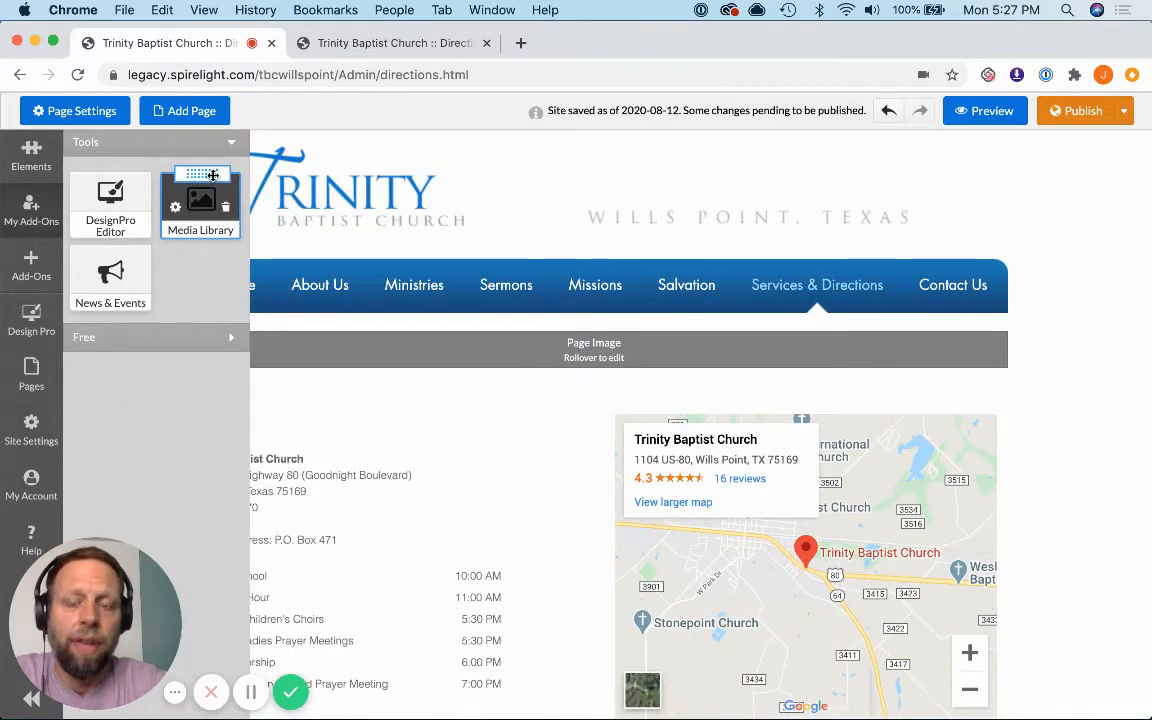
left_click_drag(112, 249, 476, 398)
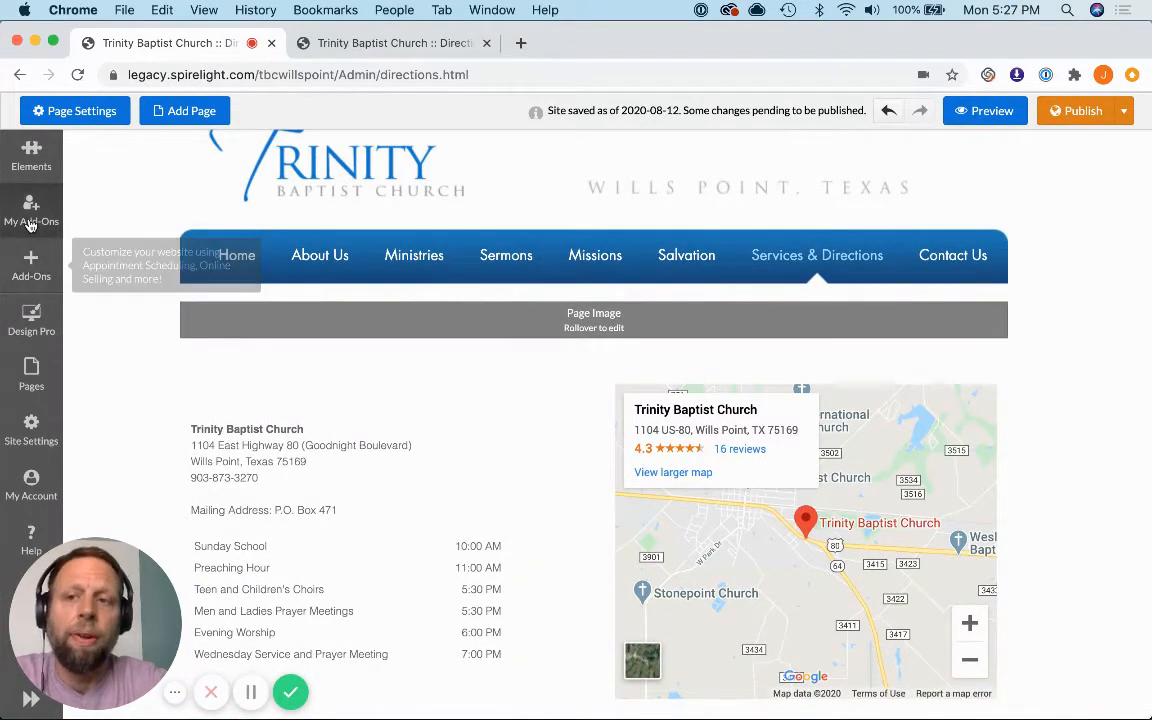
Step: Open the new editor's page list and look for its counterpart among the old editor's Control Panel options
scroll(37, 269, "down", 1)
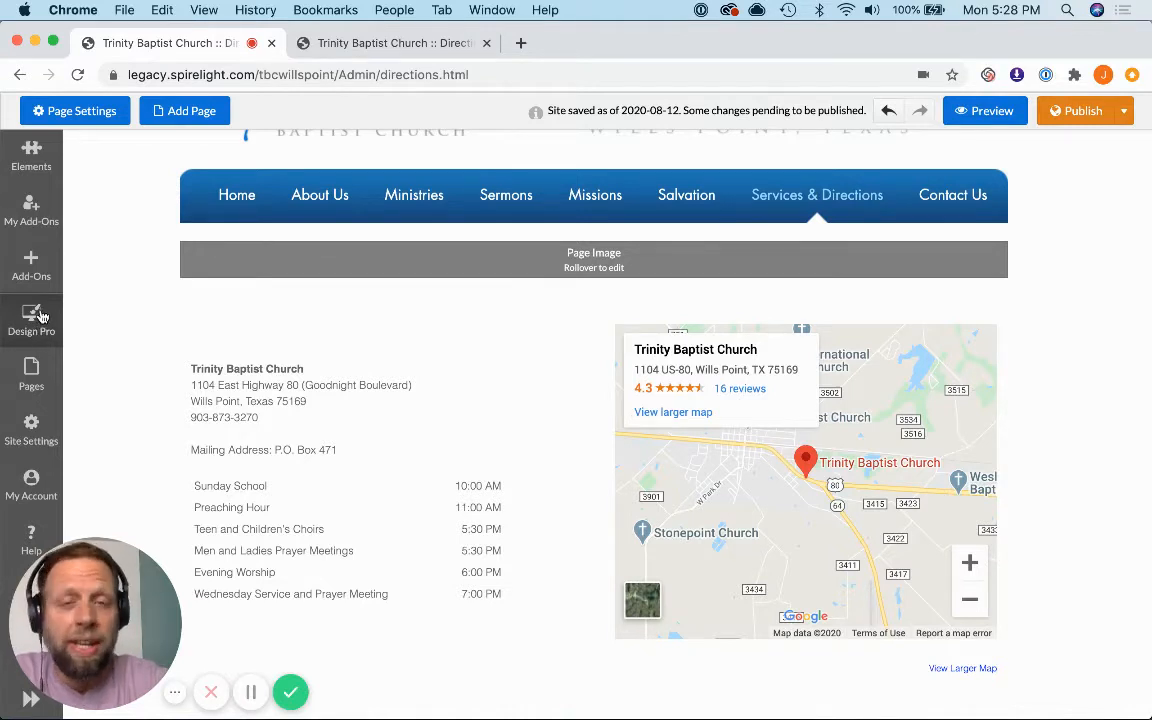
left_click(33, 376)
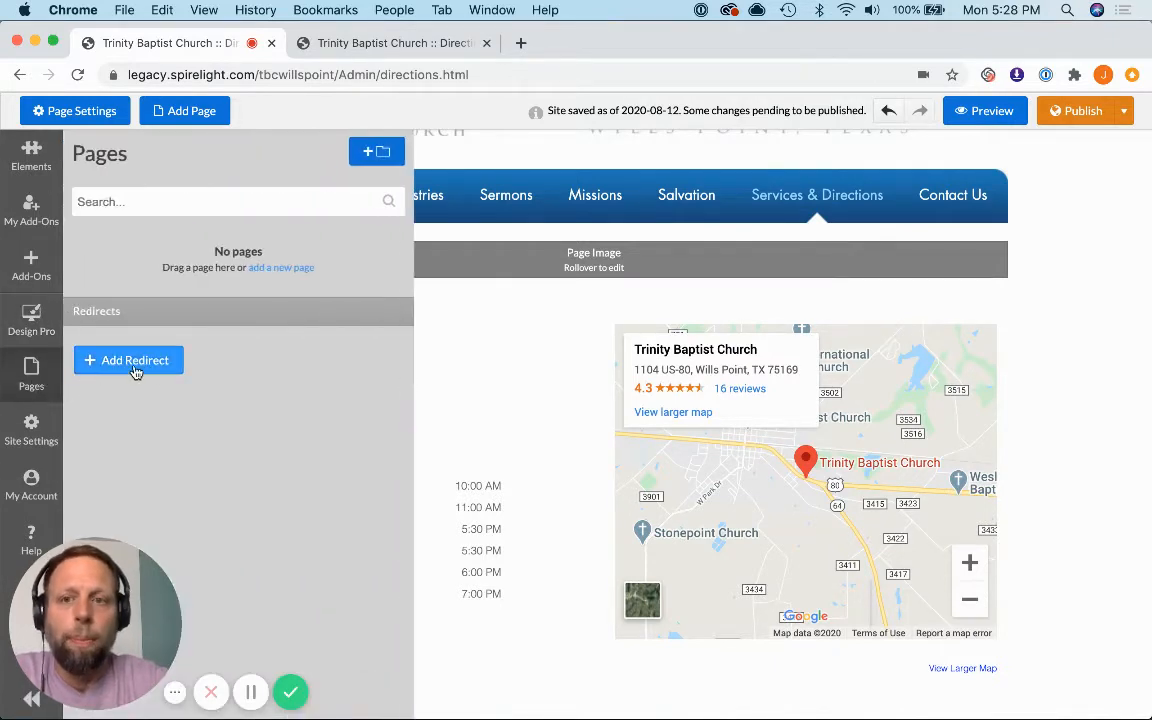
left_click(374, 44)
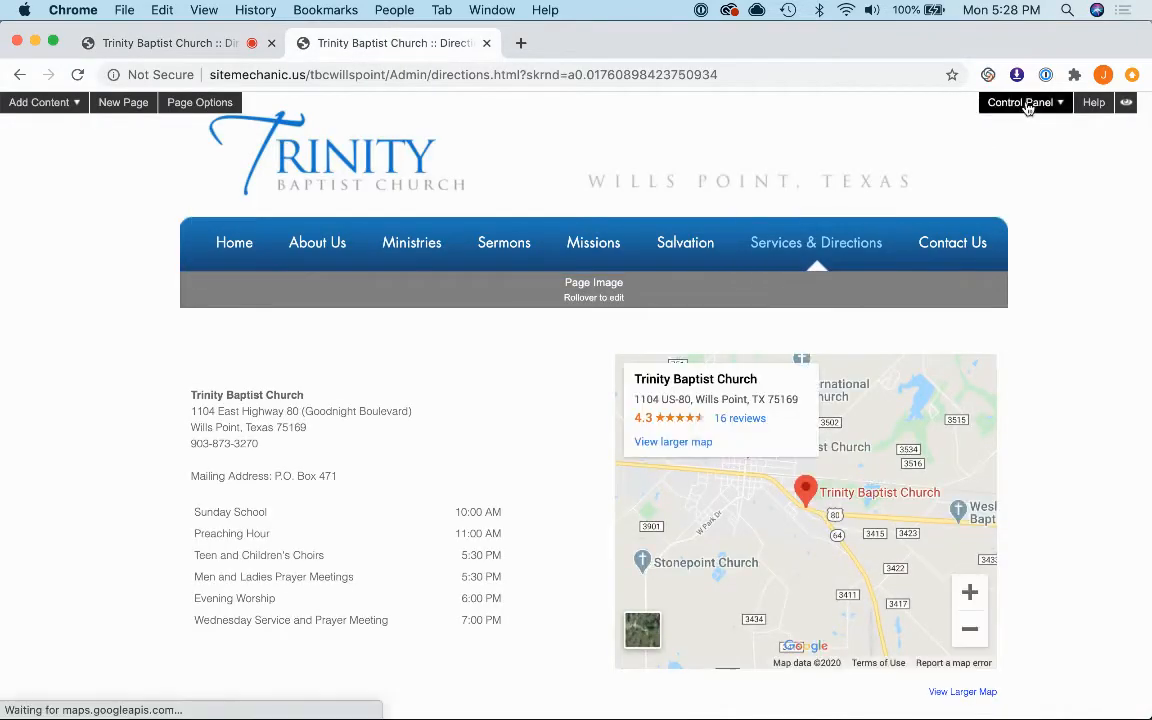
left_click(1026, 104)
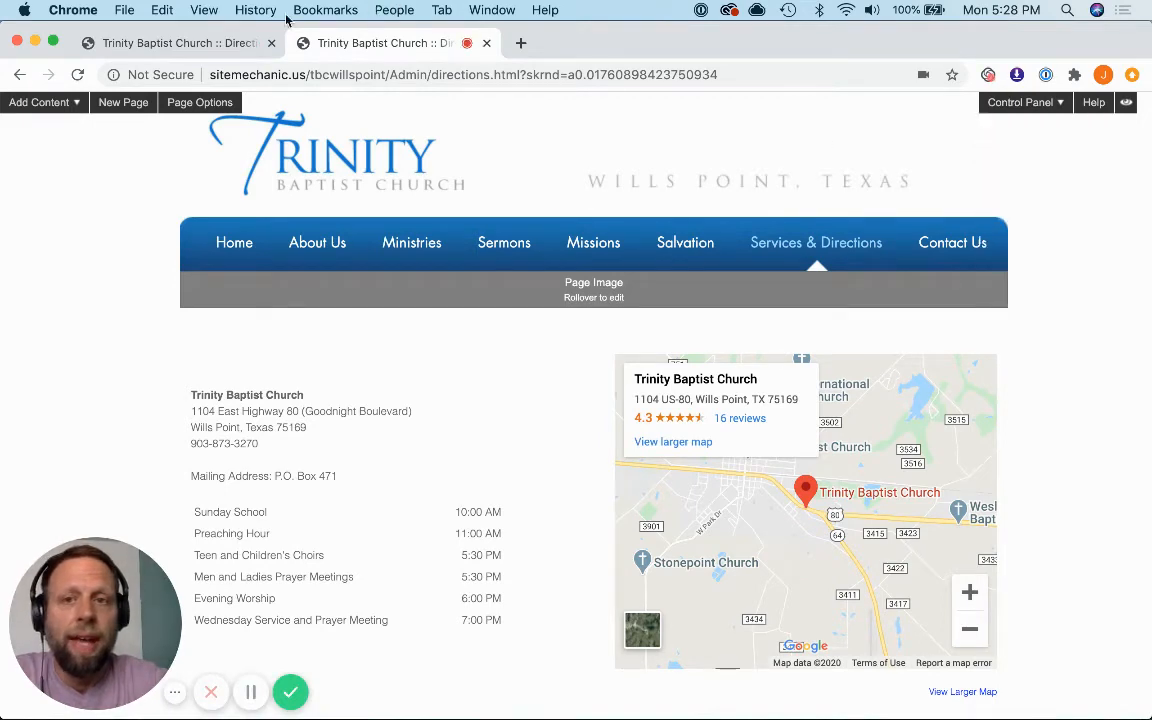
Step: Examine the site's page list and the management options for each page in the new editor
left_click(203, 44)
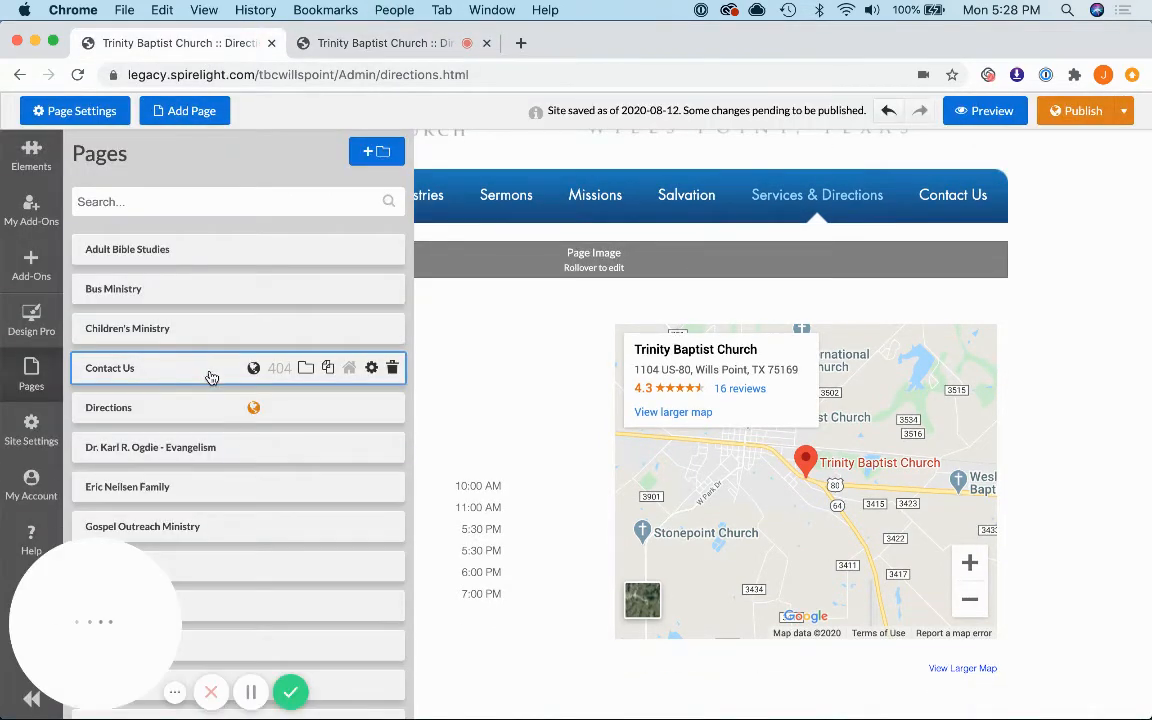
scroll(285, 399, "down", 3)
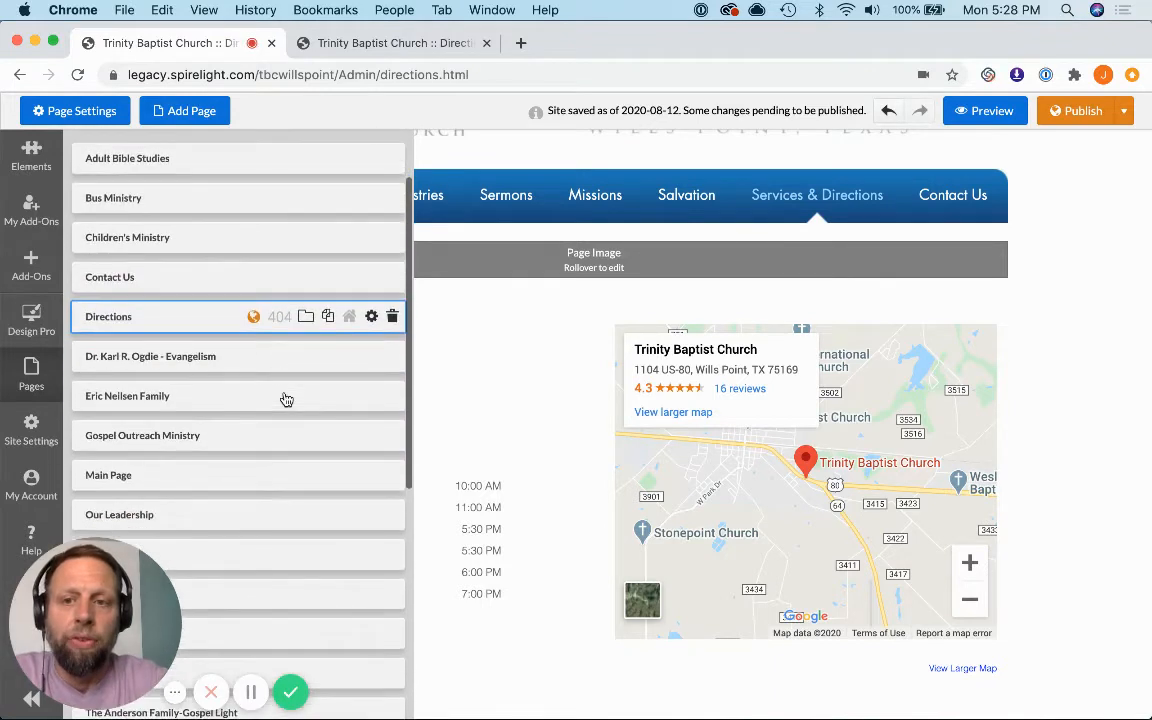
scroll(284, 360, "up", 3)
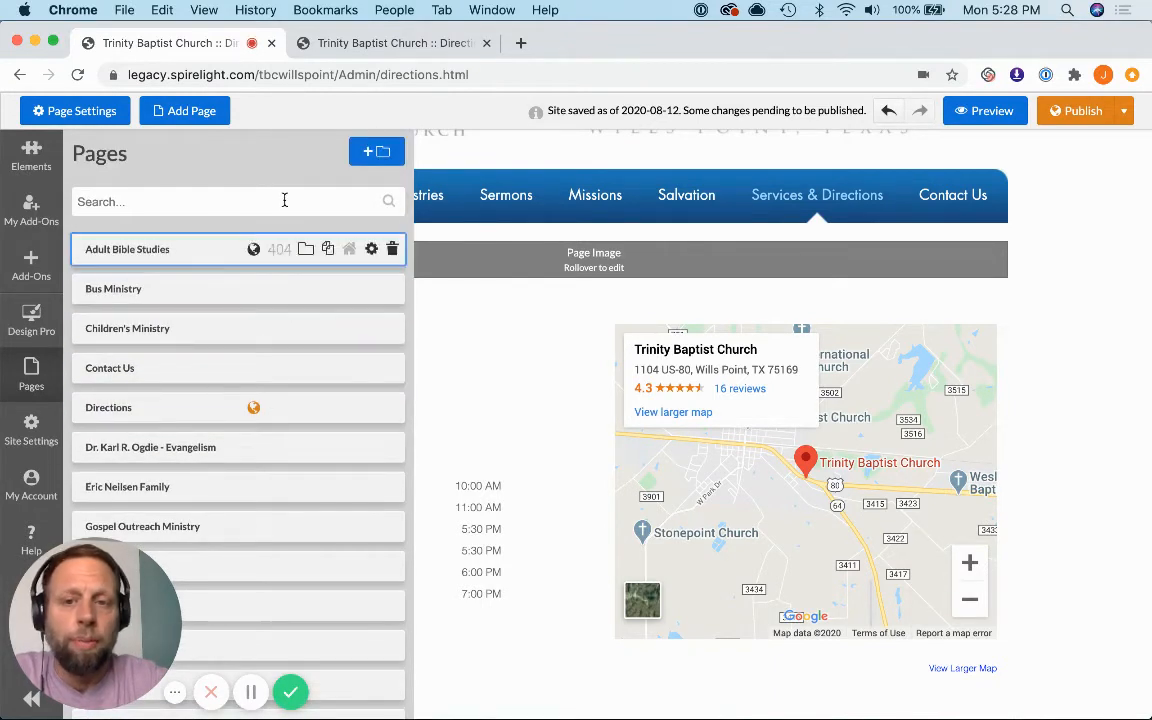
scroll(284, 275, "down", 2)
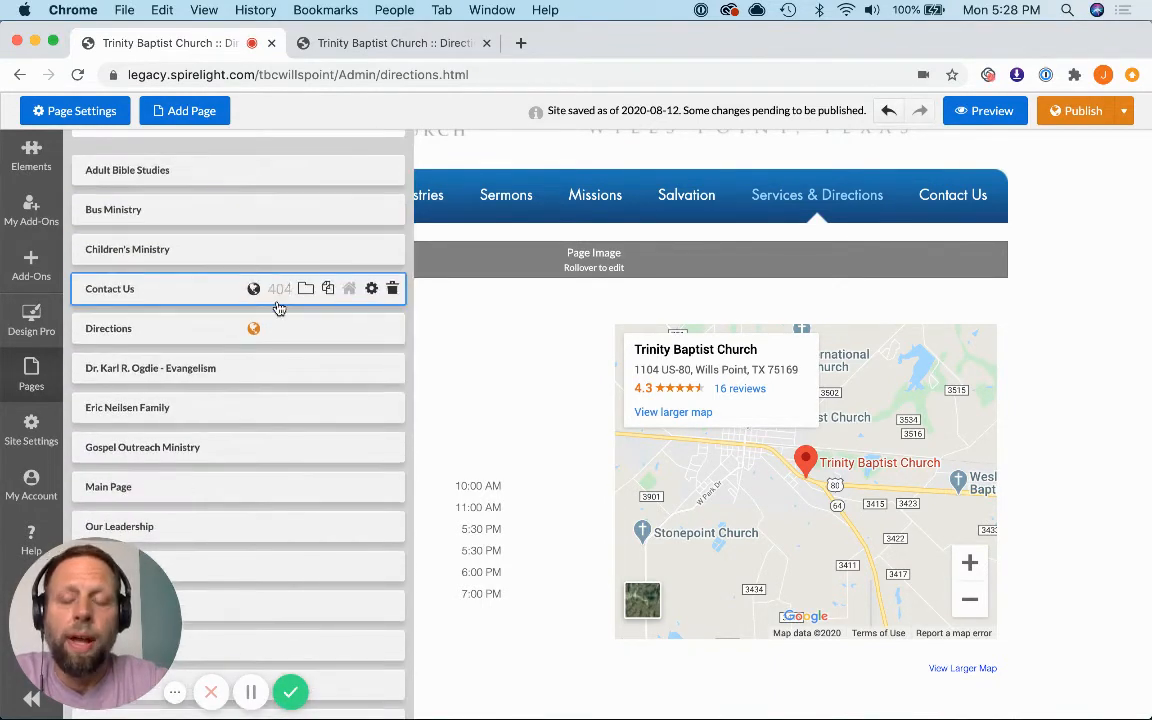
scroll(278, 303, "down", 5)
mouse_move(278, 295)
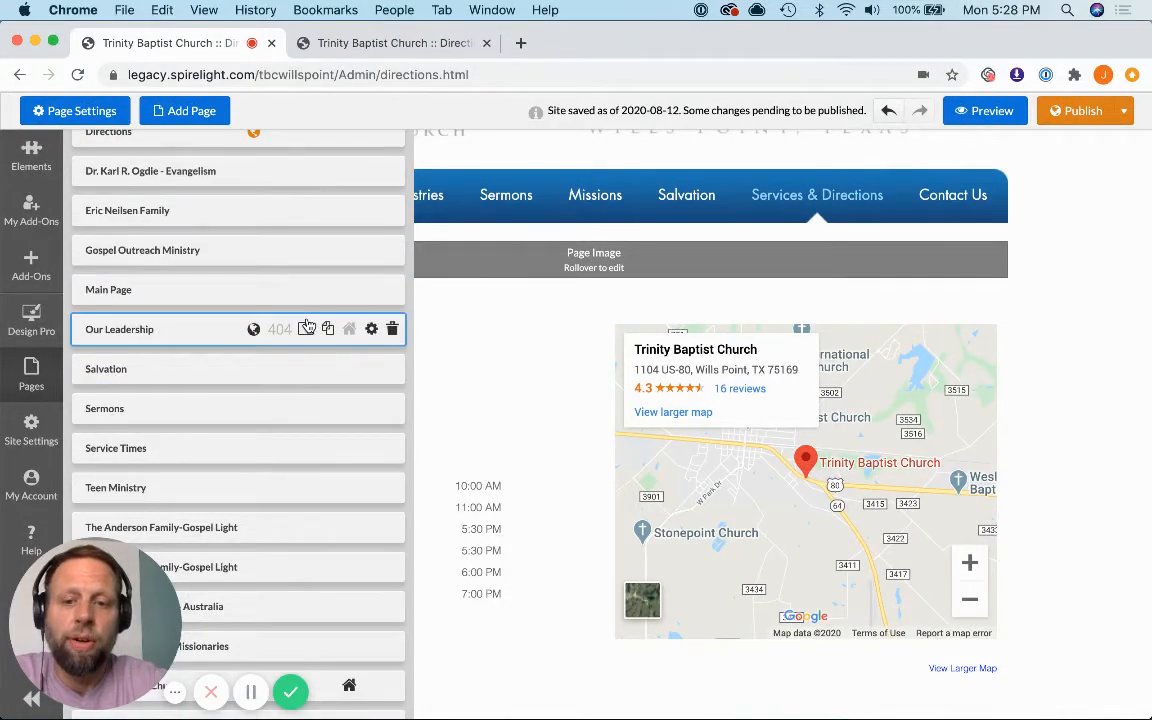
scroll(300, 325, "down", 3)
scroll(280, 330, "up", 3)
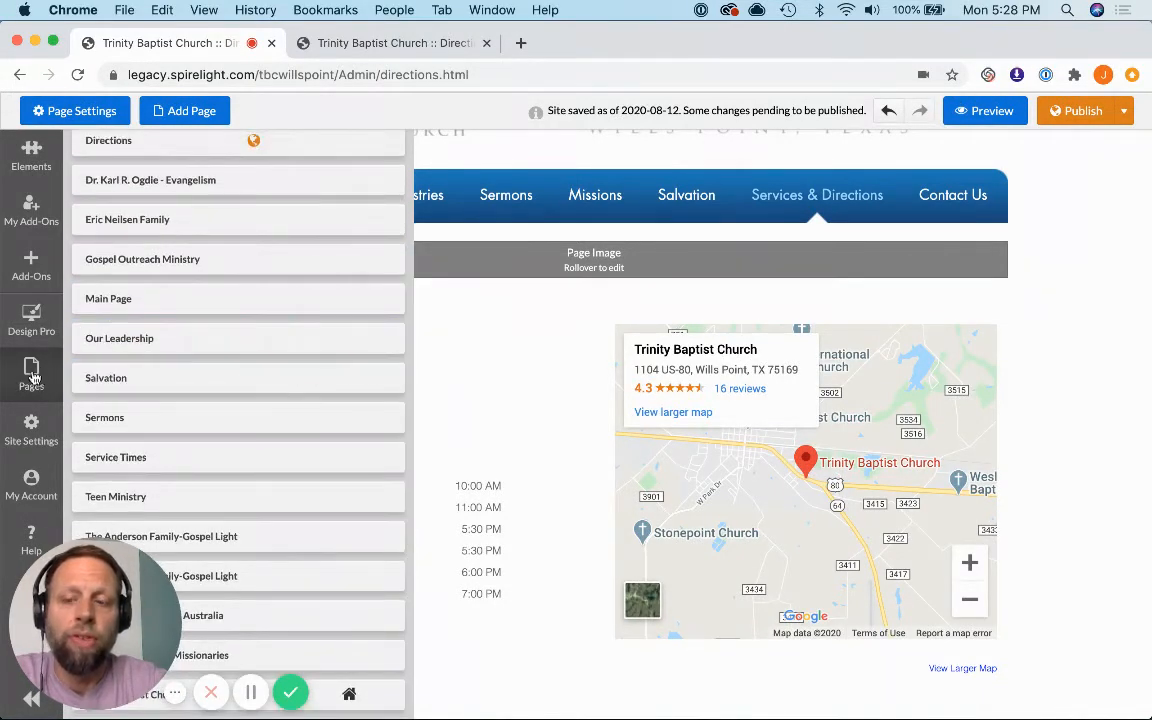
scroll(183, 367, "down", 3)
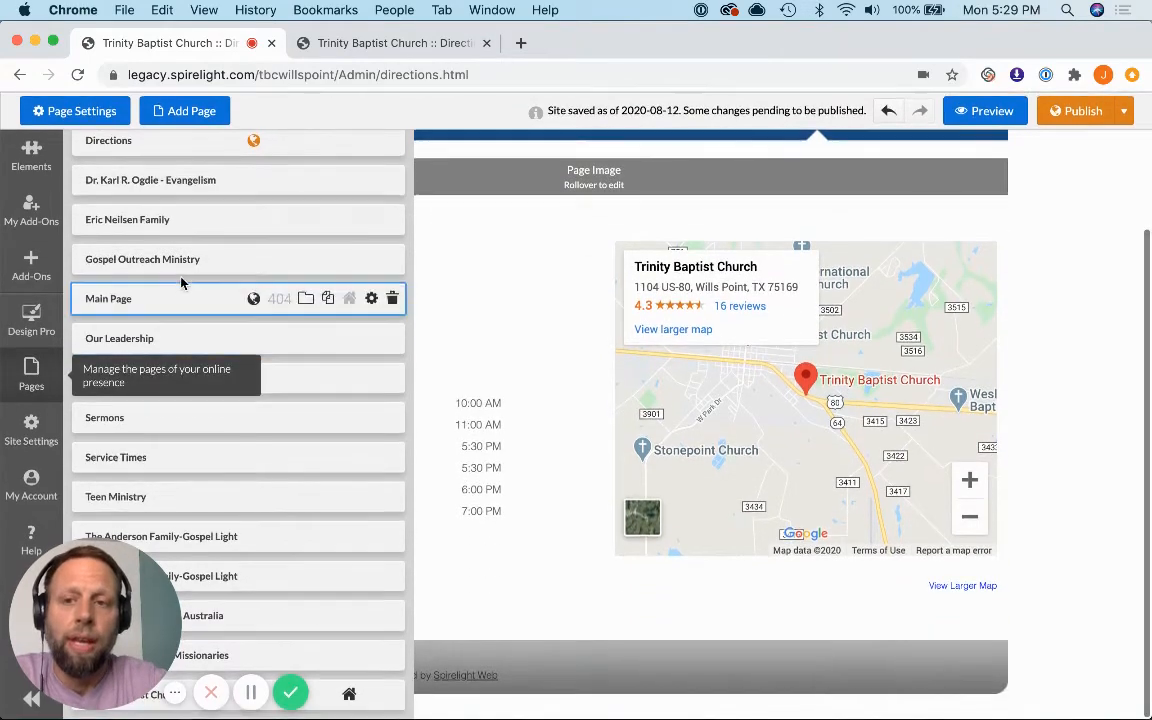
scroll(183, 278, "up", 1)
scroll(183, 276, "up", 1)
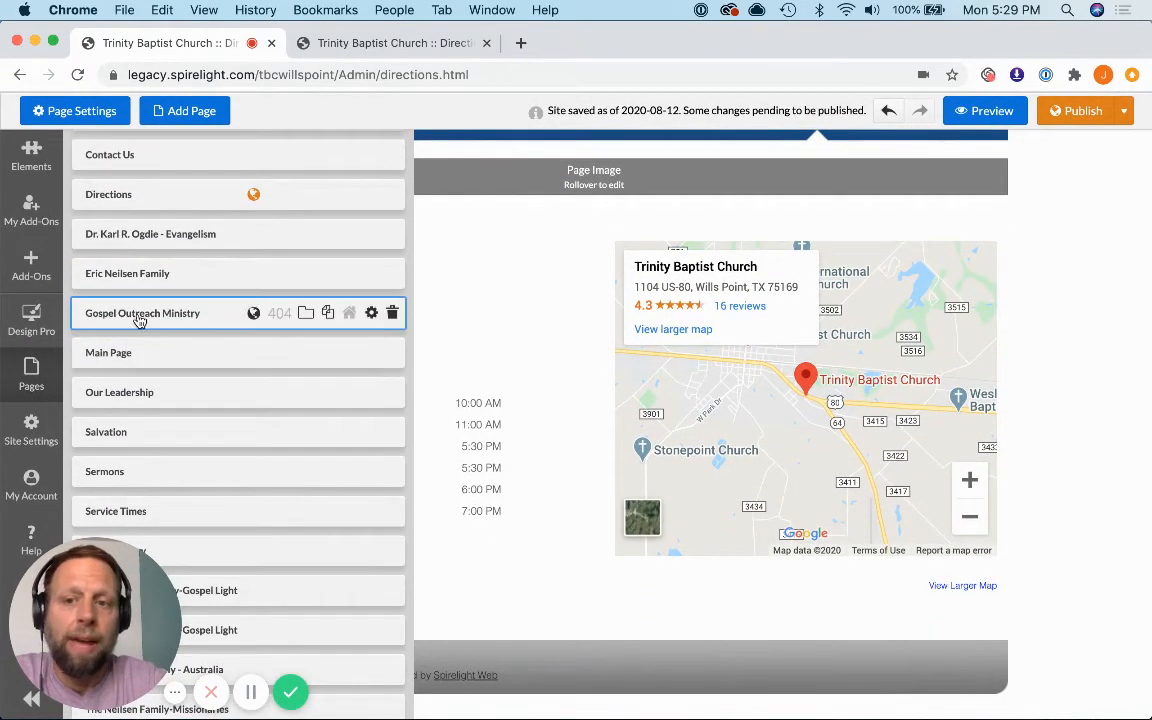
Step: Open the Gospel Outreach Ministry page for editing and hide the page list
left_click(140, 316)
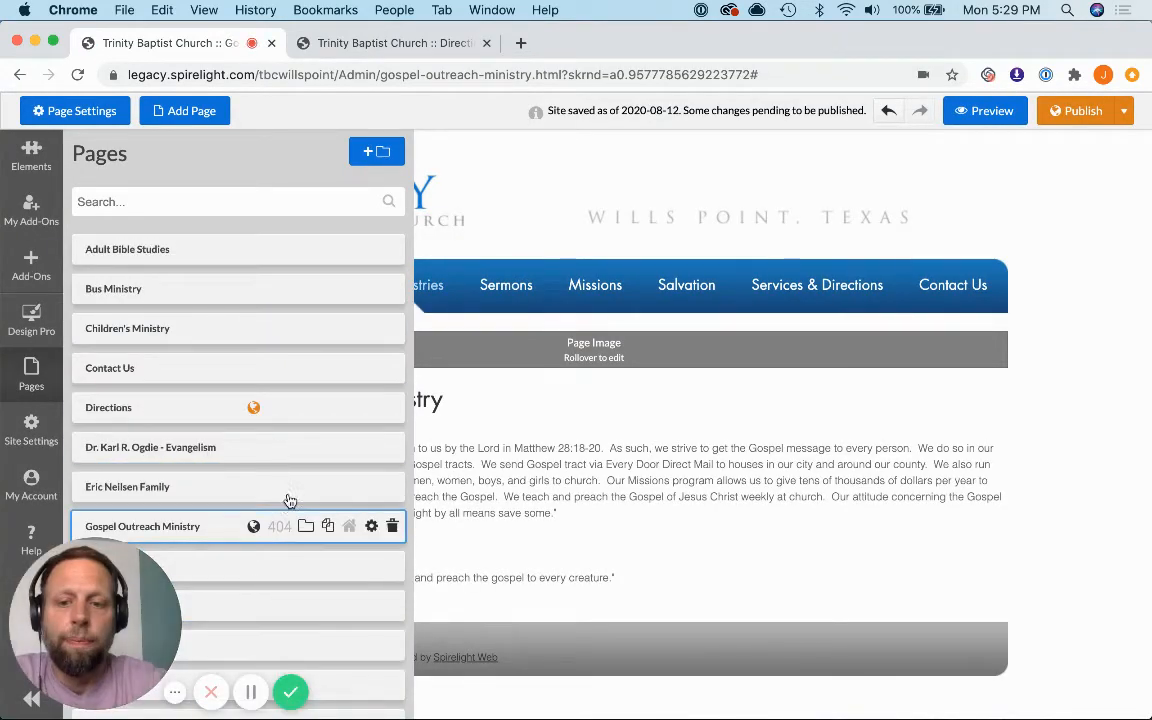
left_click(30, 700)
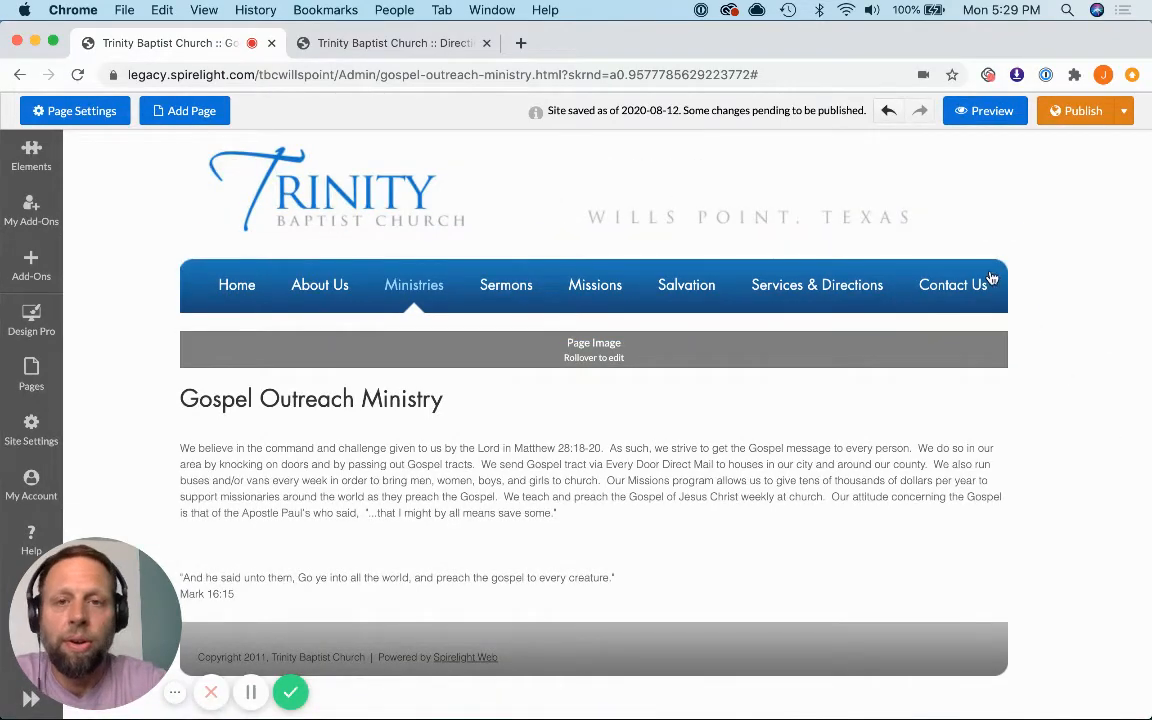
Step: Look through the old editor's Control Panel for the counterpart of Site Settings, and return to the new editor
mouse_move(970, 278)
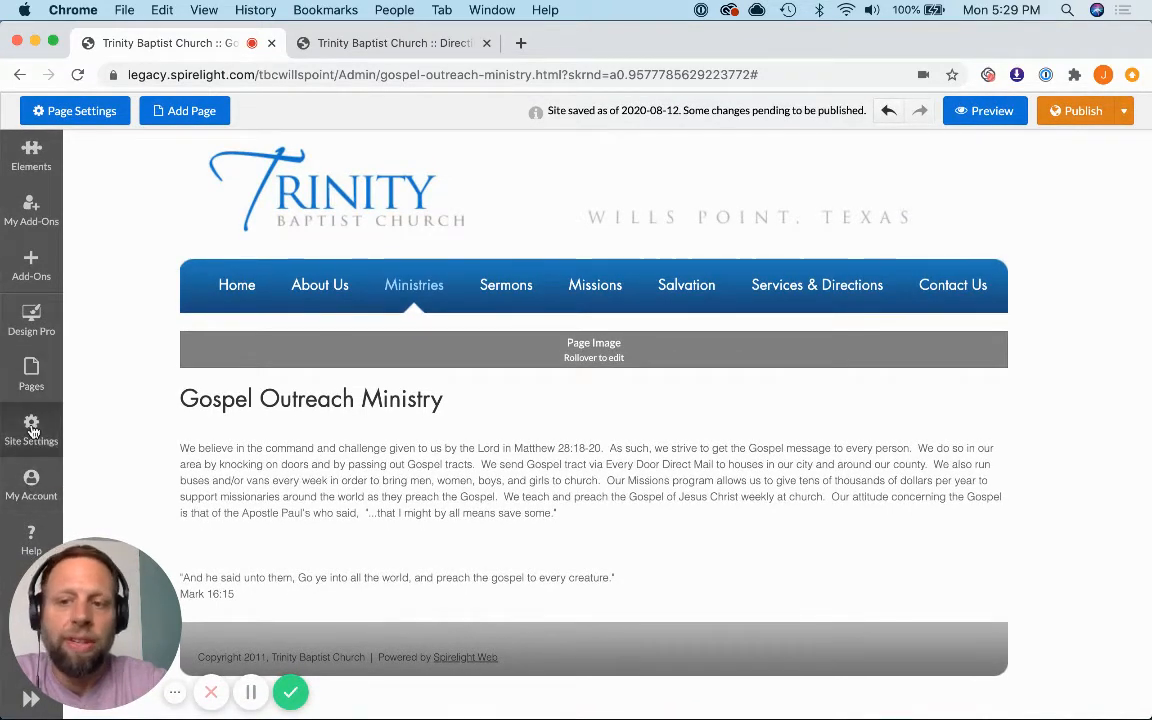
left_click(425, 42)
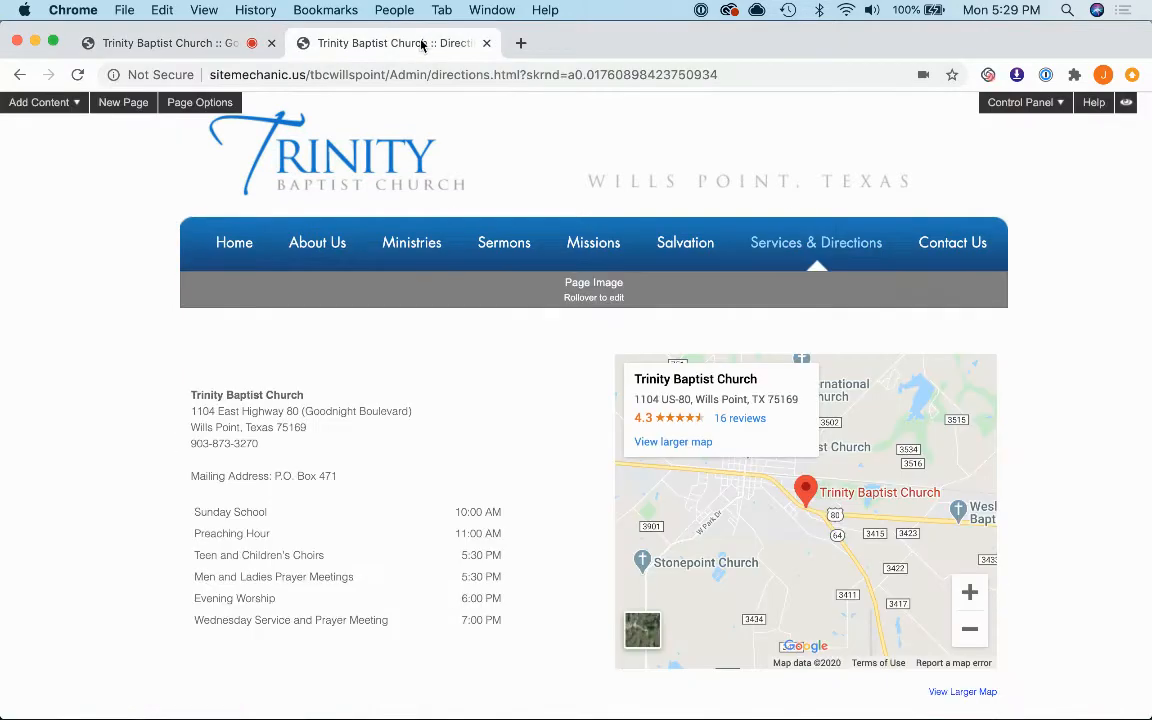
left_click(1035, 102)
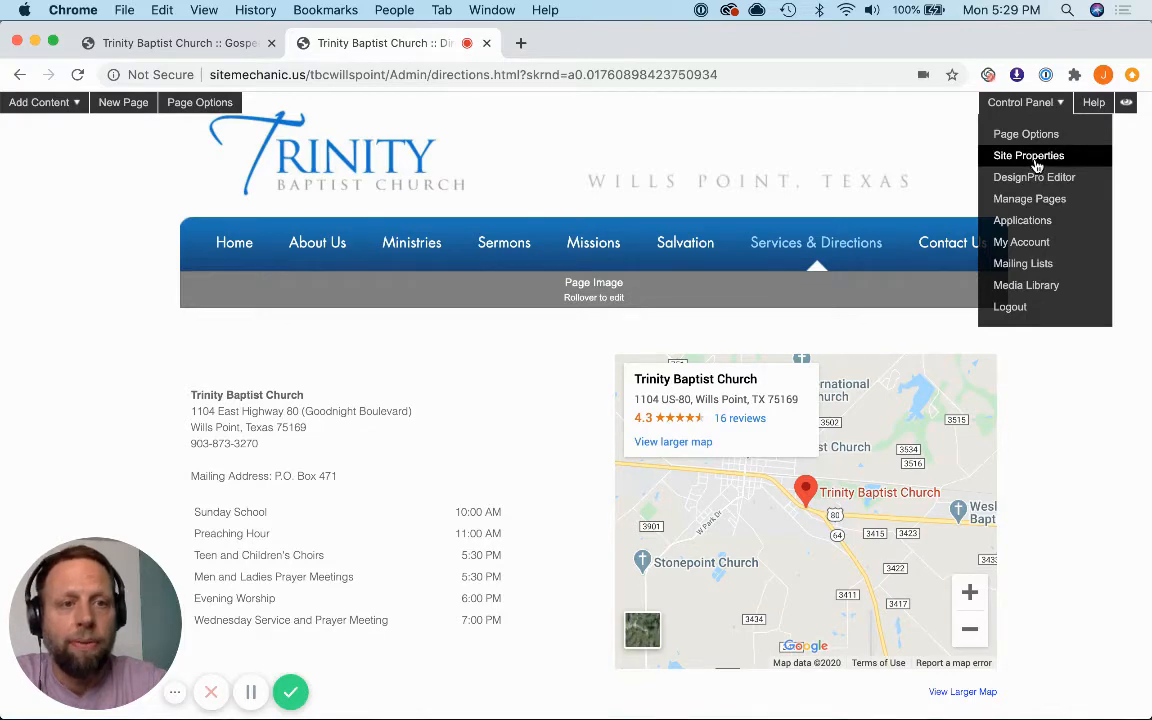
left_click(187, 43)
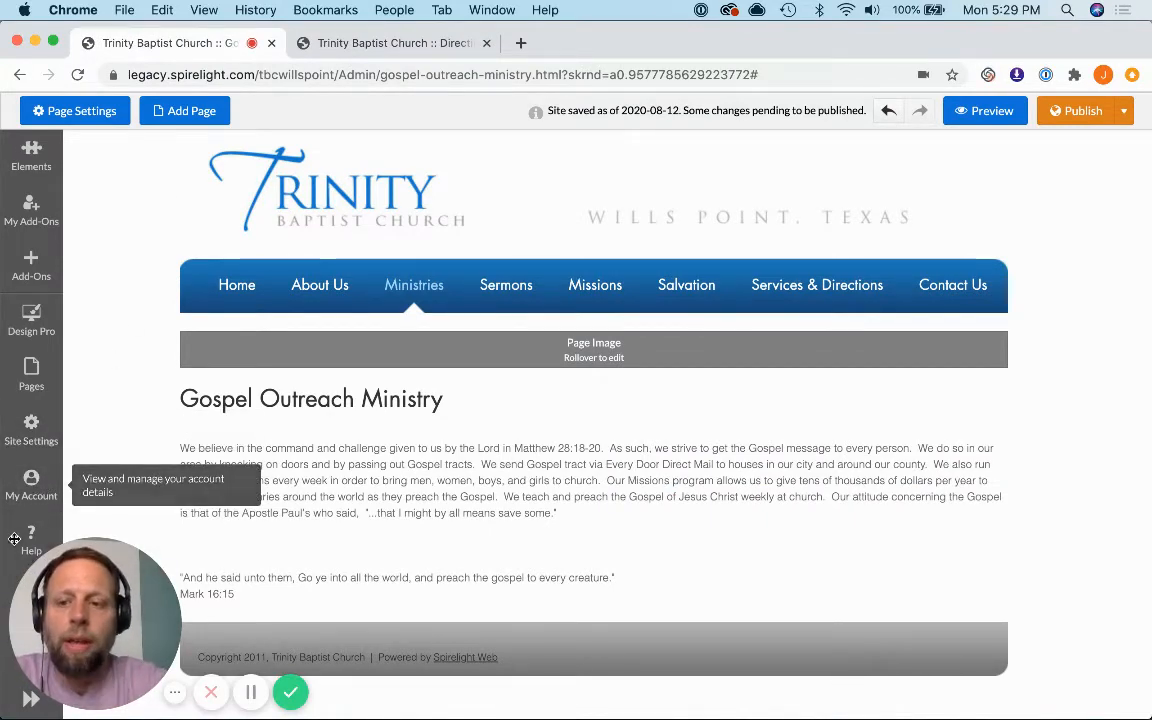
Step: Expand the new editor's sidebar to show the page list and collapse it again
left_click_drag(108, 559, 137, 588)
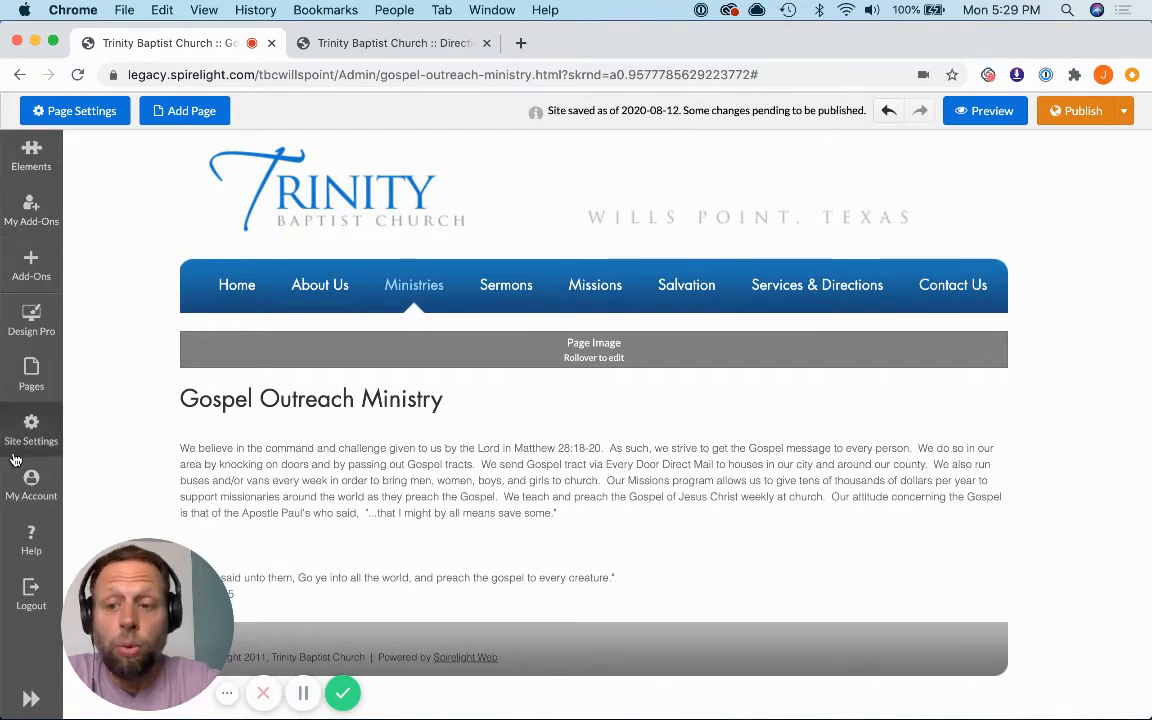
left_click(38, 700)
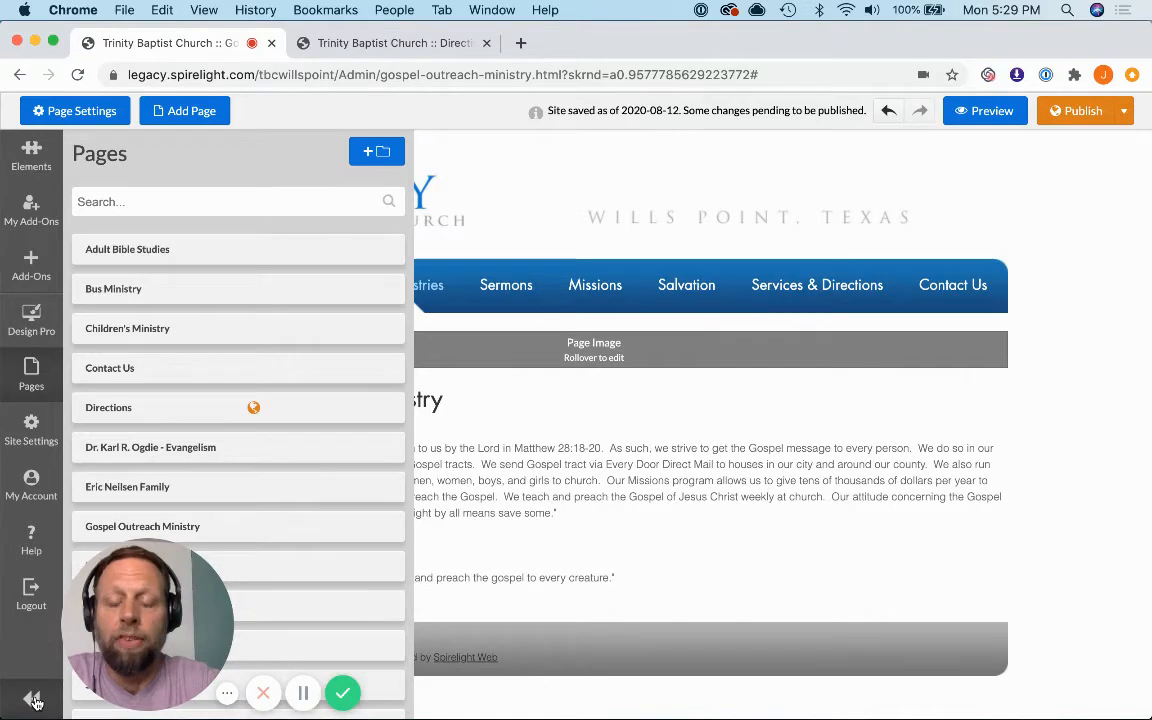
left_click(32, 700)
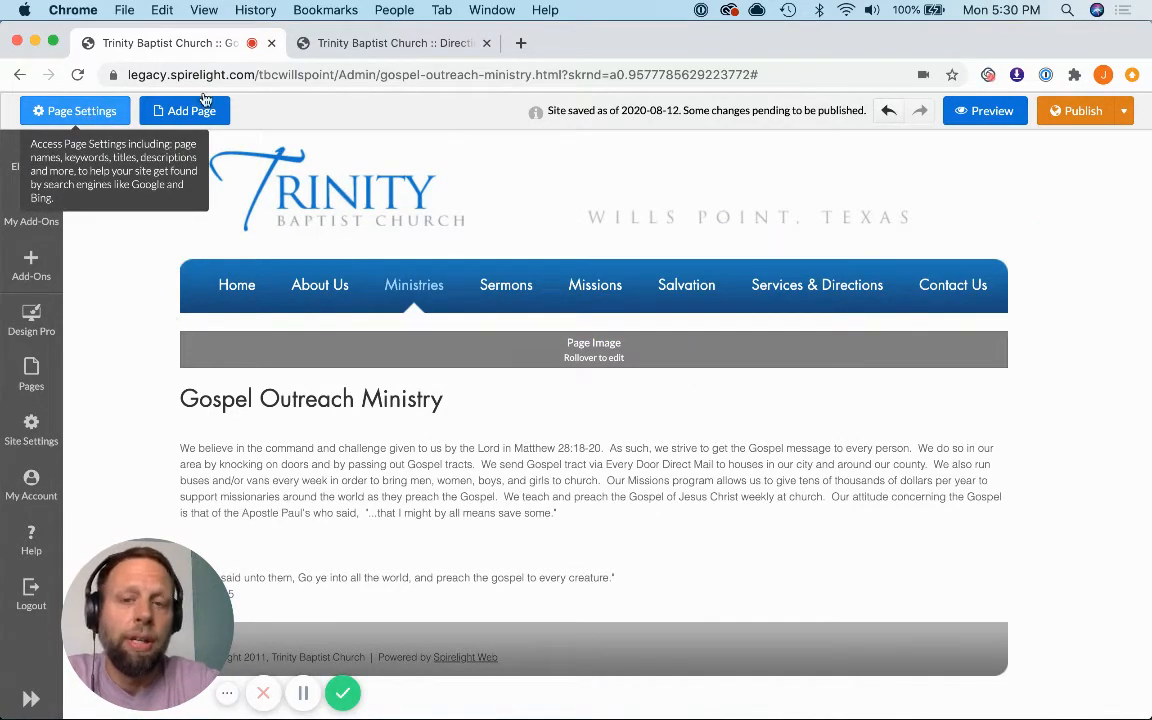
Step: Compare the old editor's New Page and Page Options commands with Page Settings and Add Page in the new editor
left_click(383, 47)
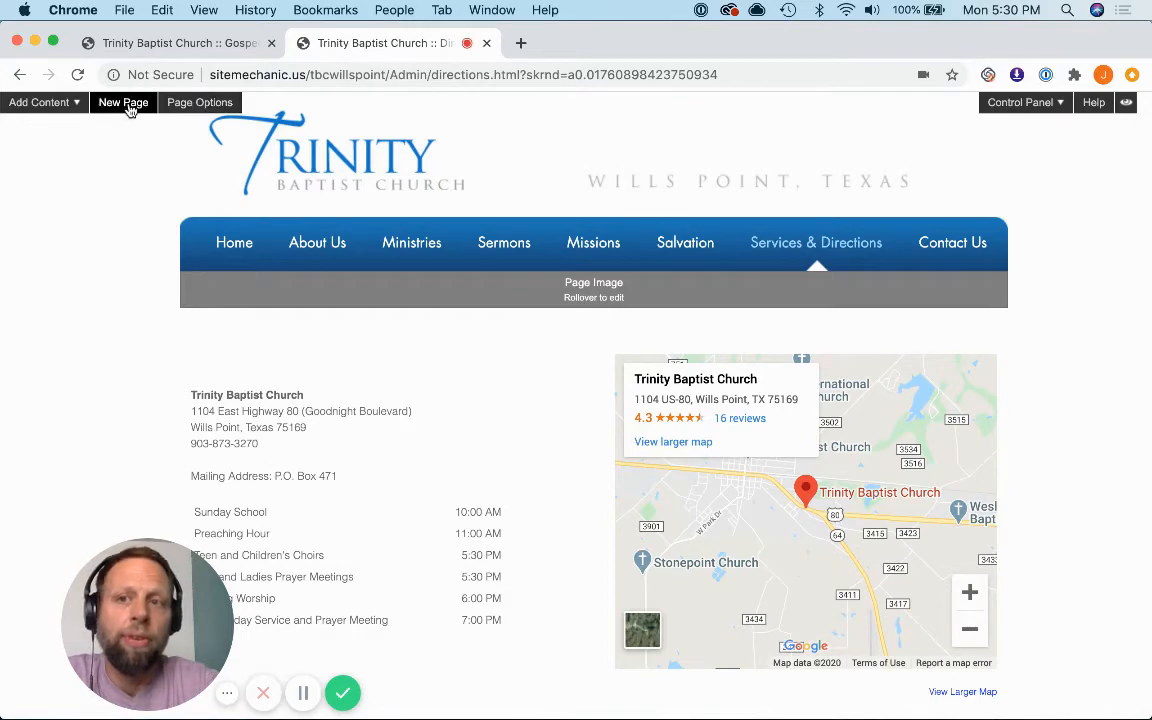
left_click(170, 52)
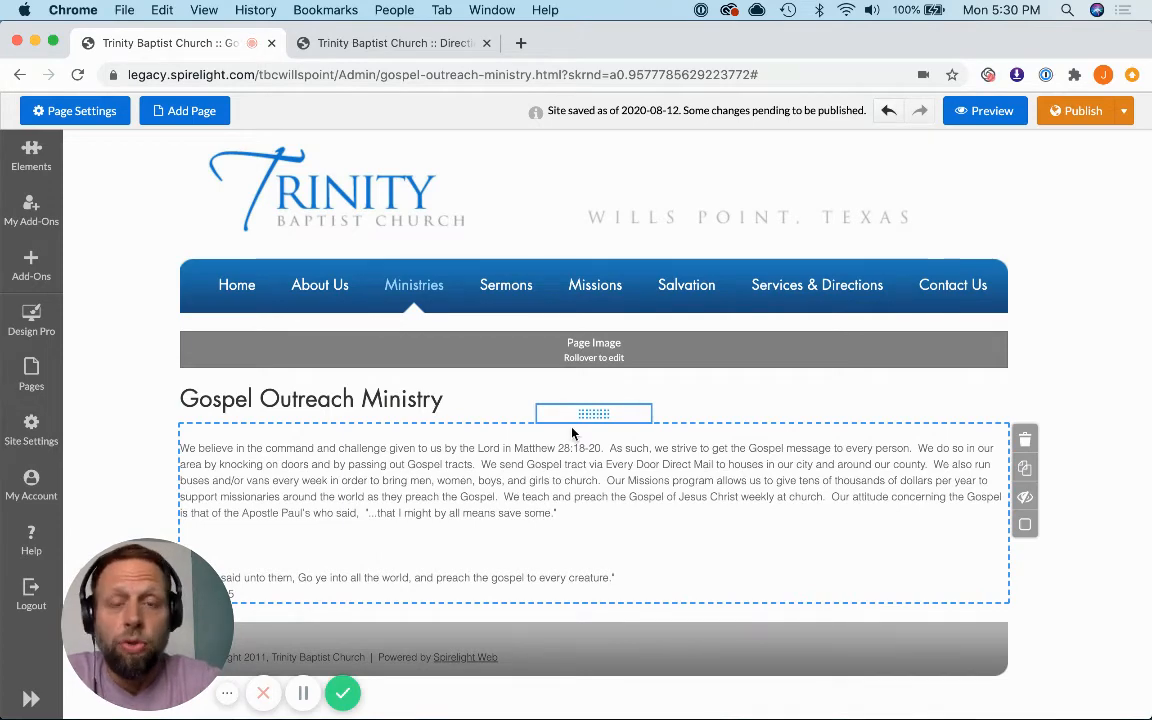
scroll(600, 445, "down", 1)
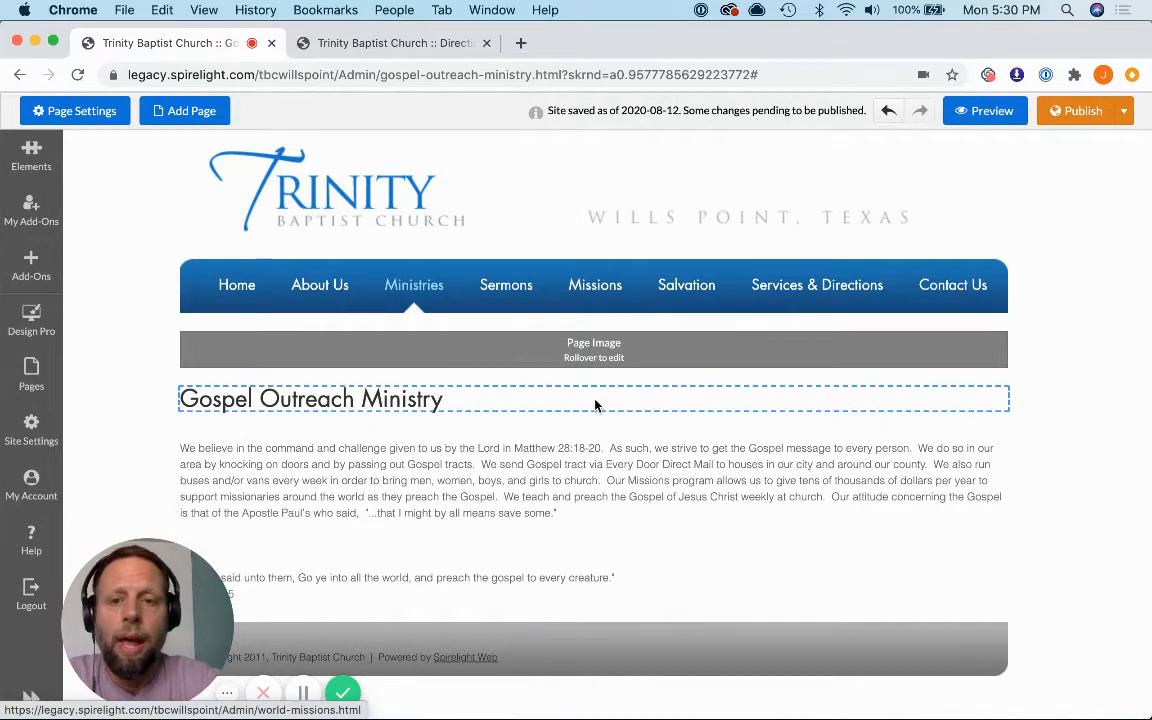
Step: Open the Sermons navigation item's properties, view its caption and link settings, and hide the properties
mouse_move(321, 290)
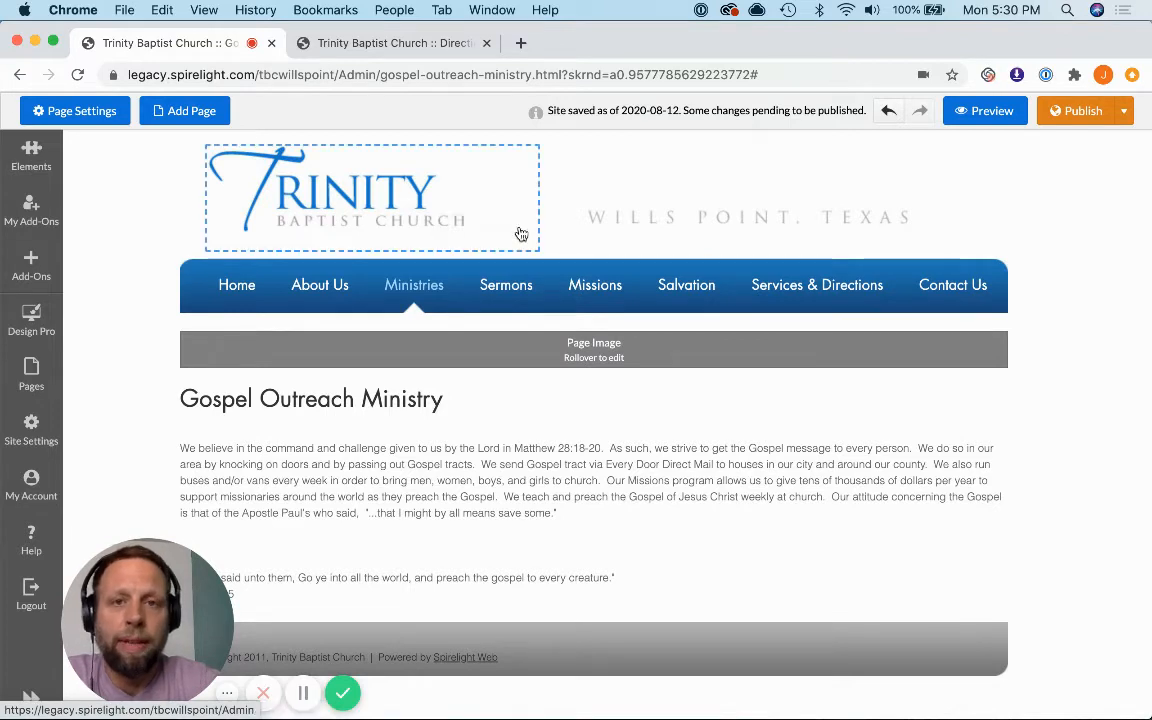
mouse_move(519, 289)
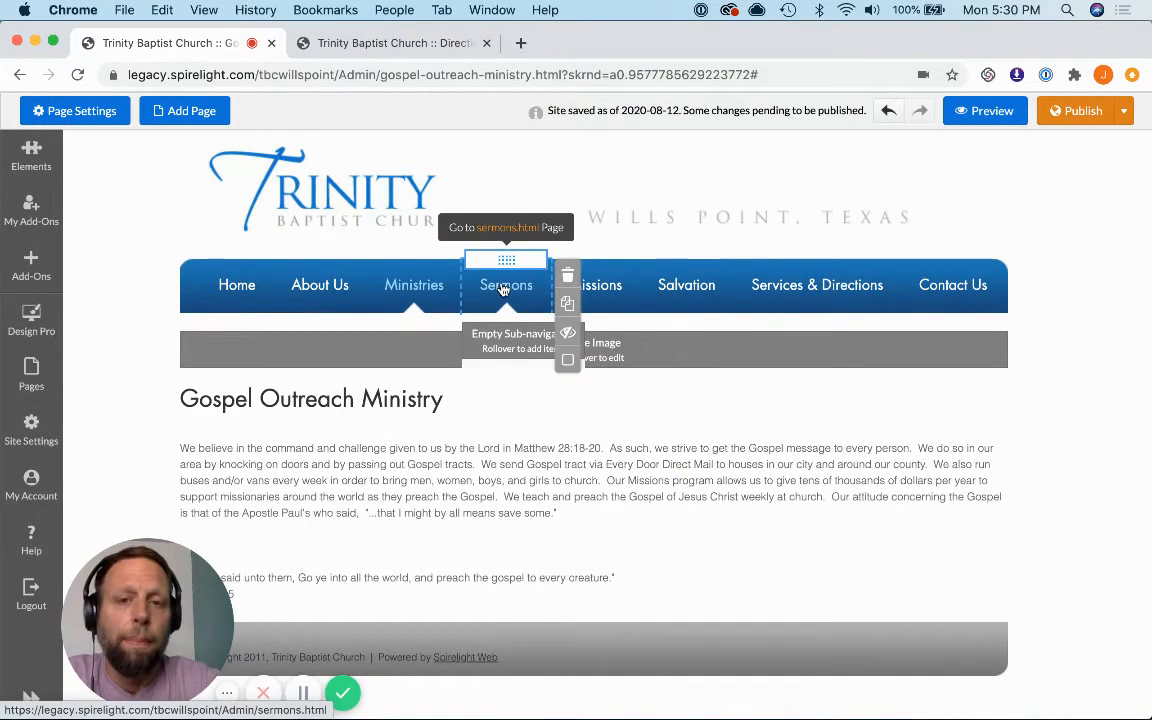
left_click(505, 288)
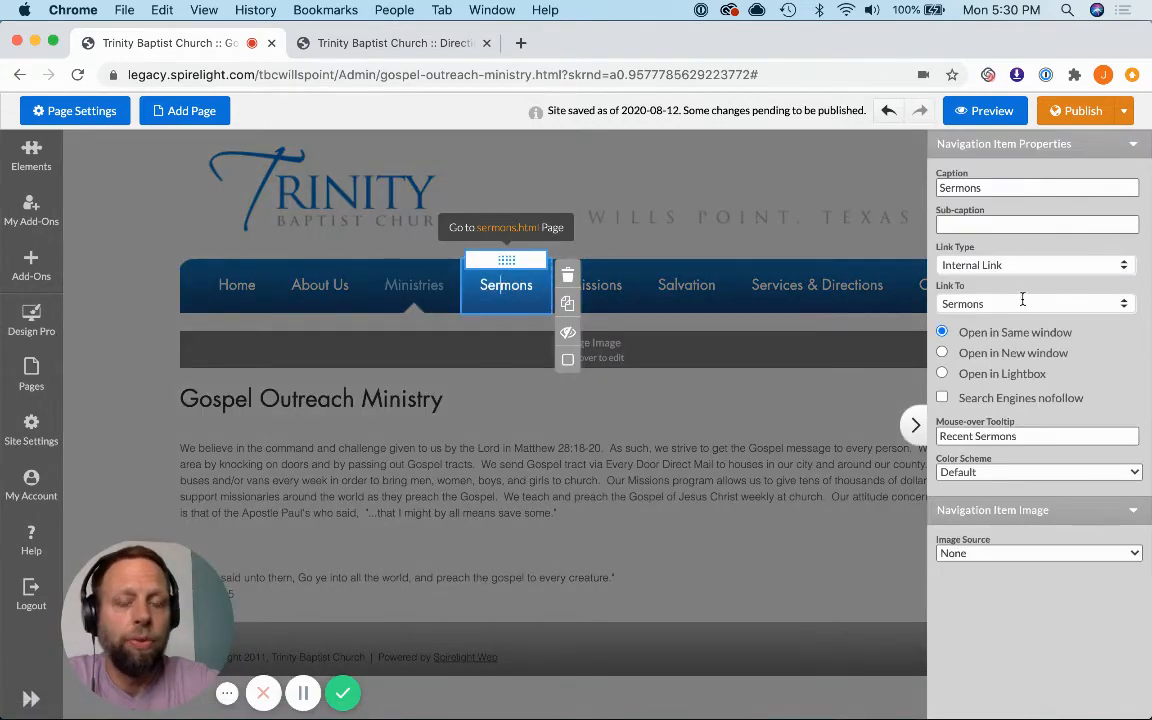
left_click(995, 188)
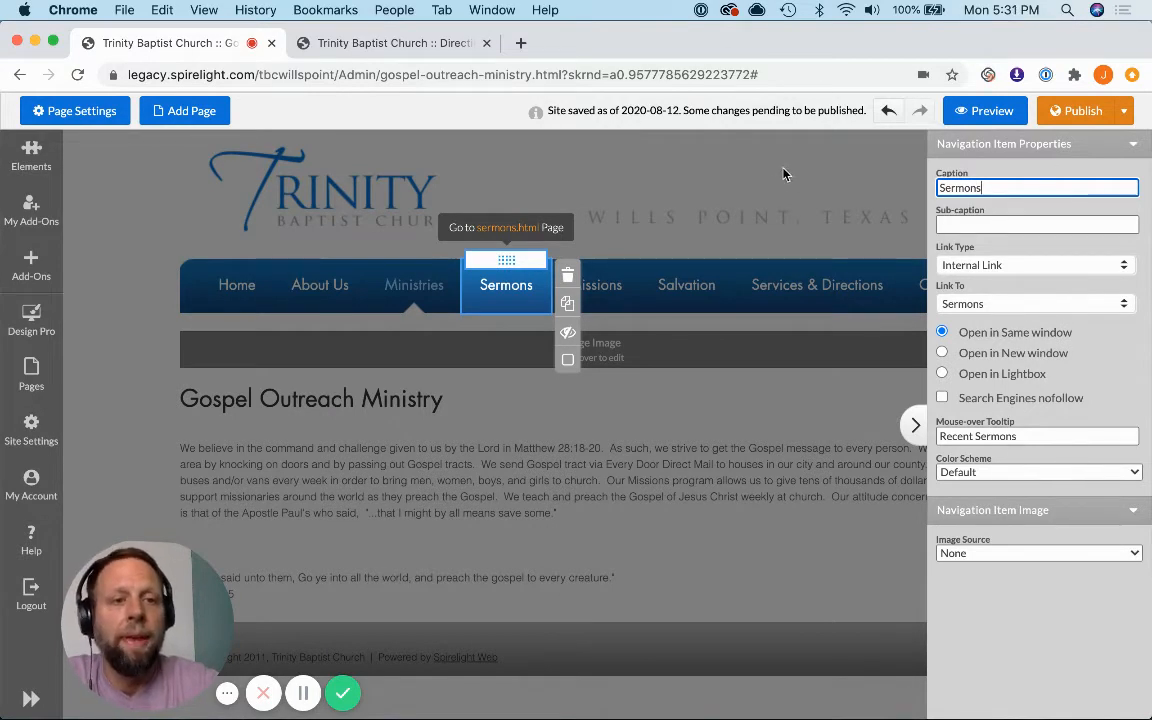
left_click(913, 427)
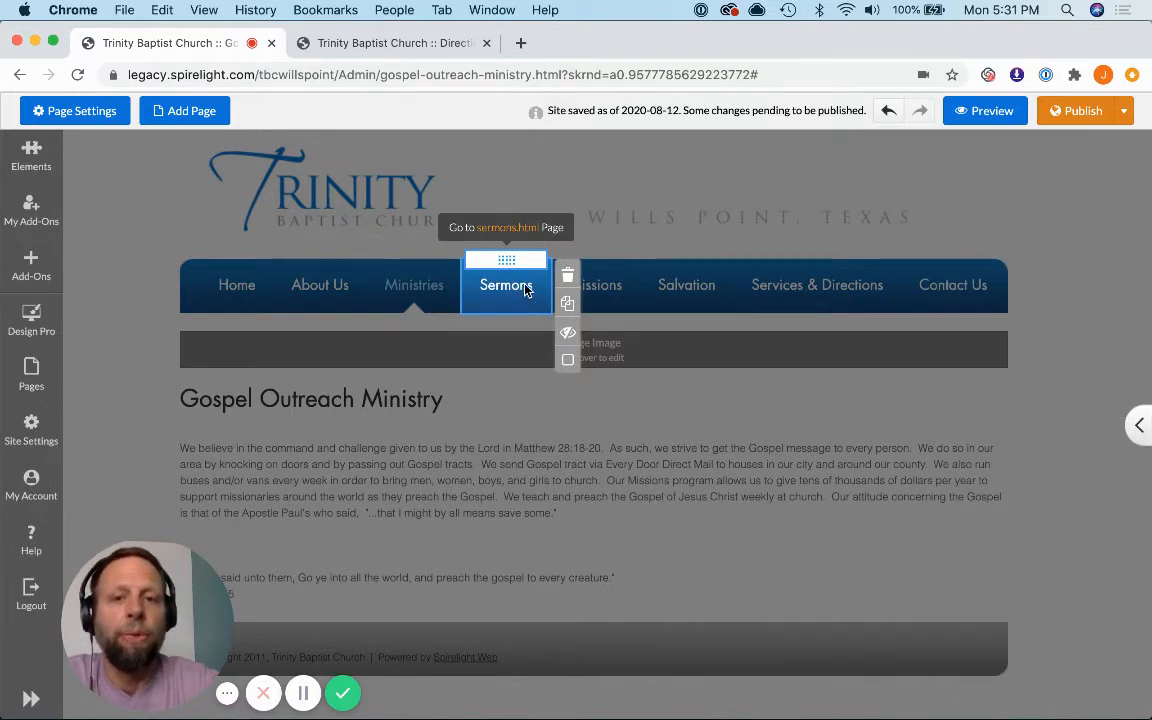
Step: Go to the Sermons page through its navigation item's page link and preview it
left_click(508, 231)
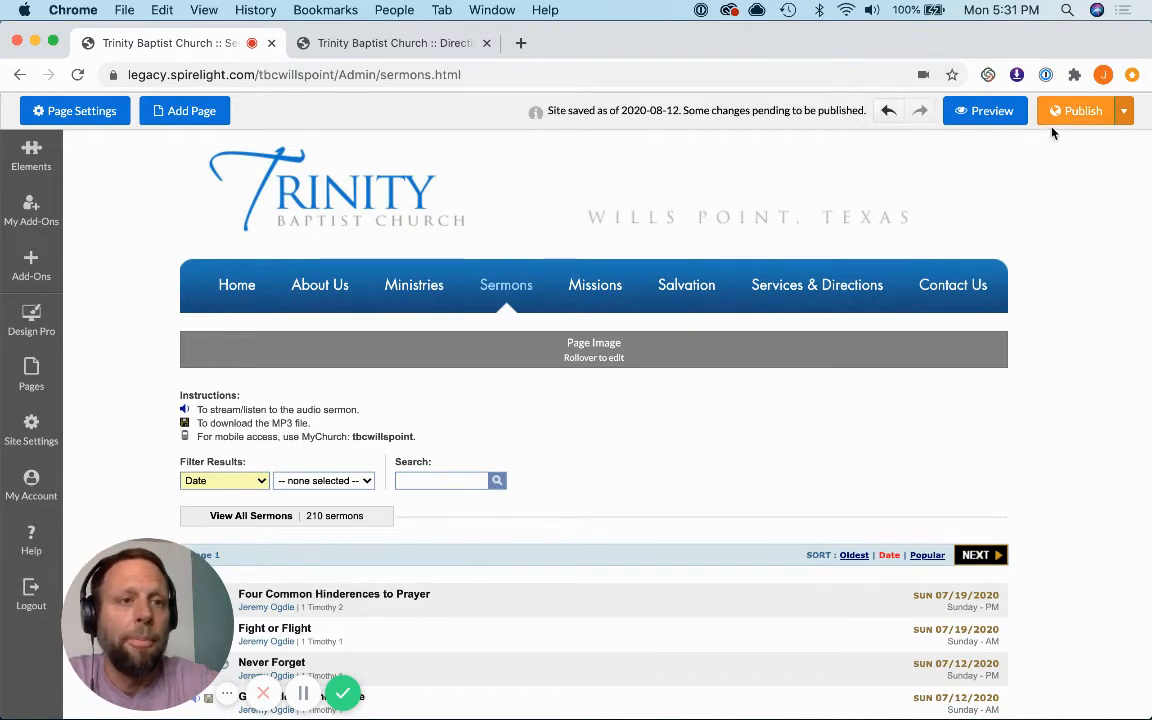
left_click(995, 114)
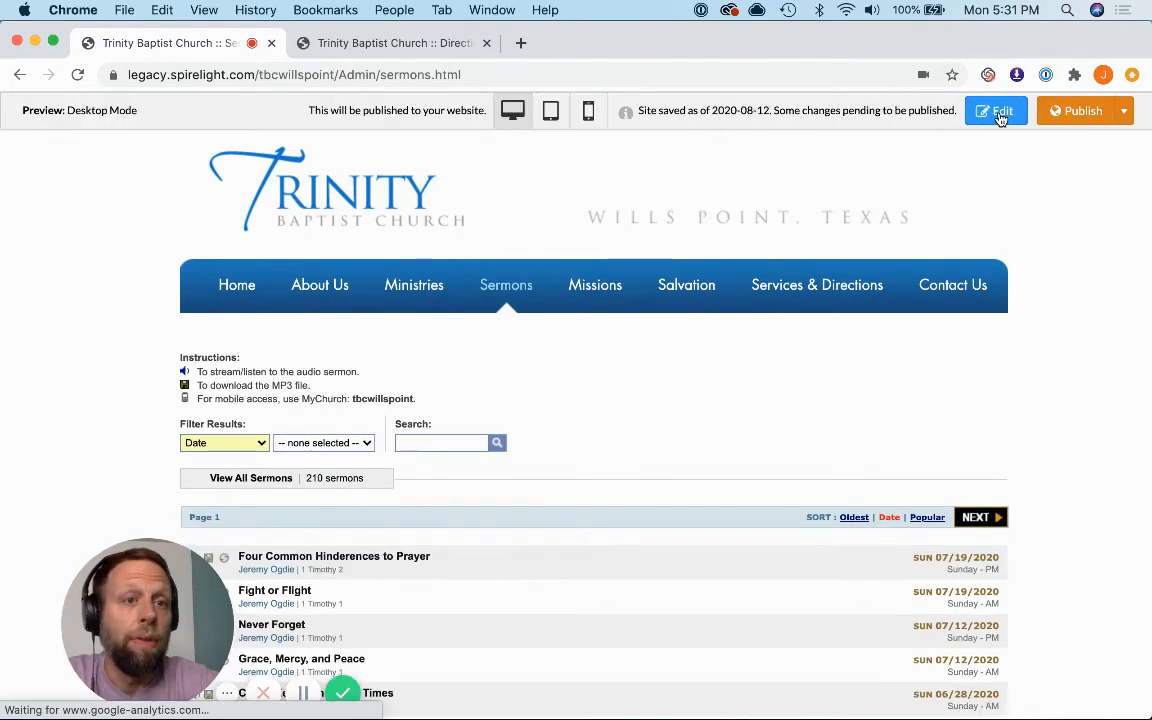
Step: Toggle the old editor's preview on the Directions page repeatedly to compare it with the new editor's preview
left_click(427, 44)
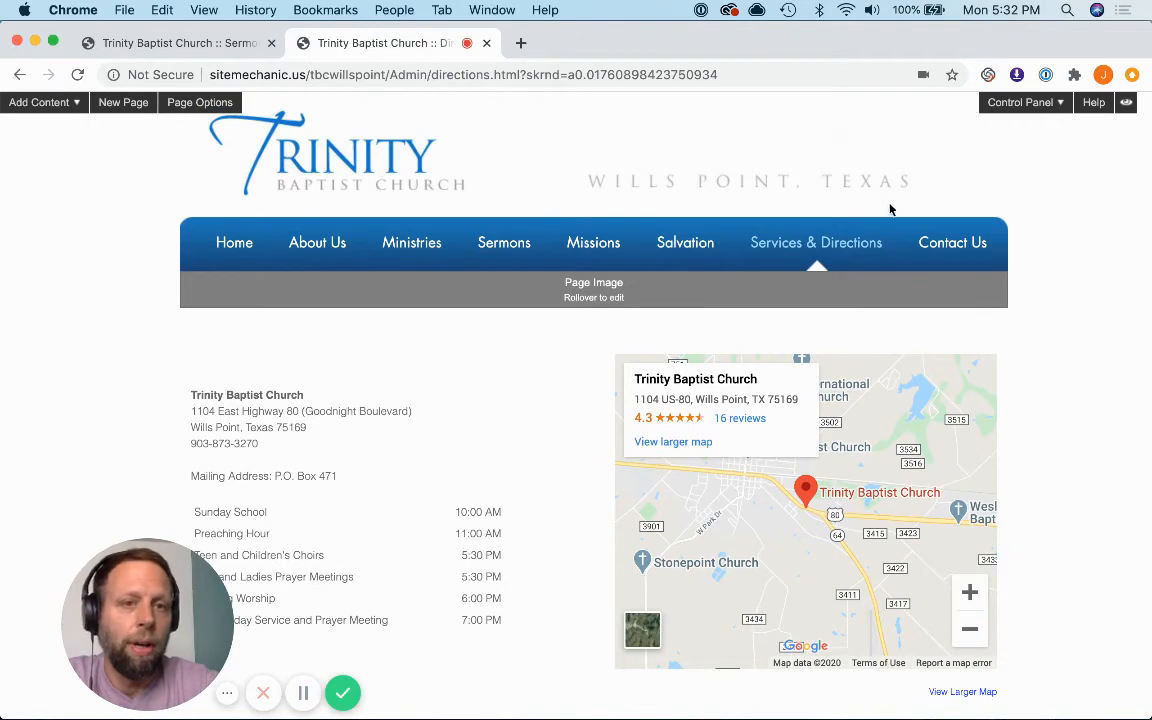
left_click(1127, 106)
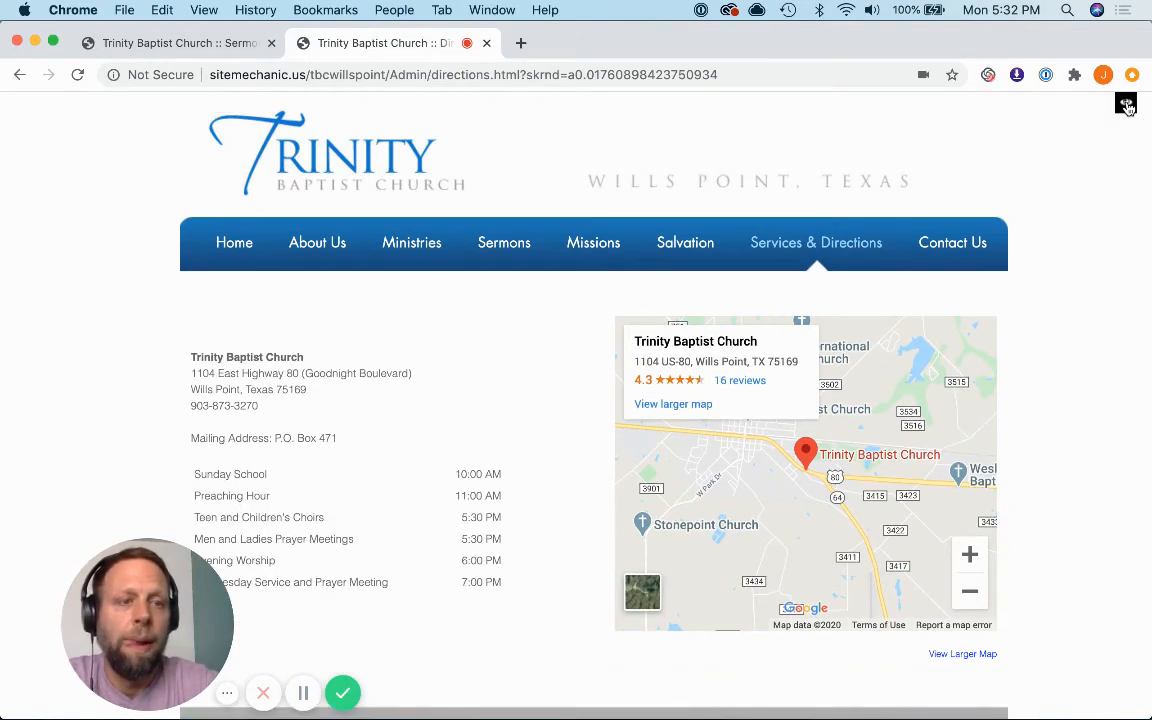
left_click(1127, 106)
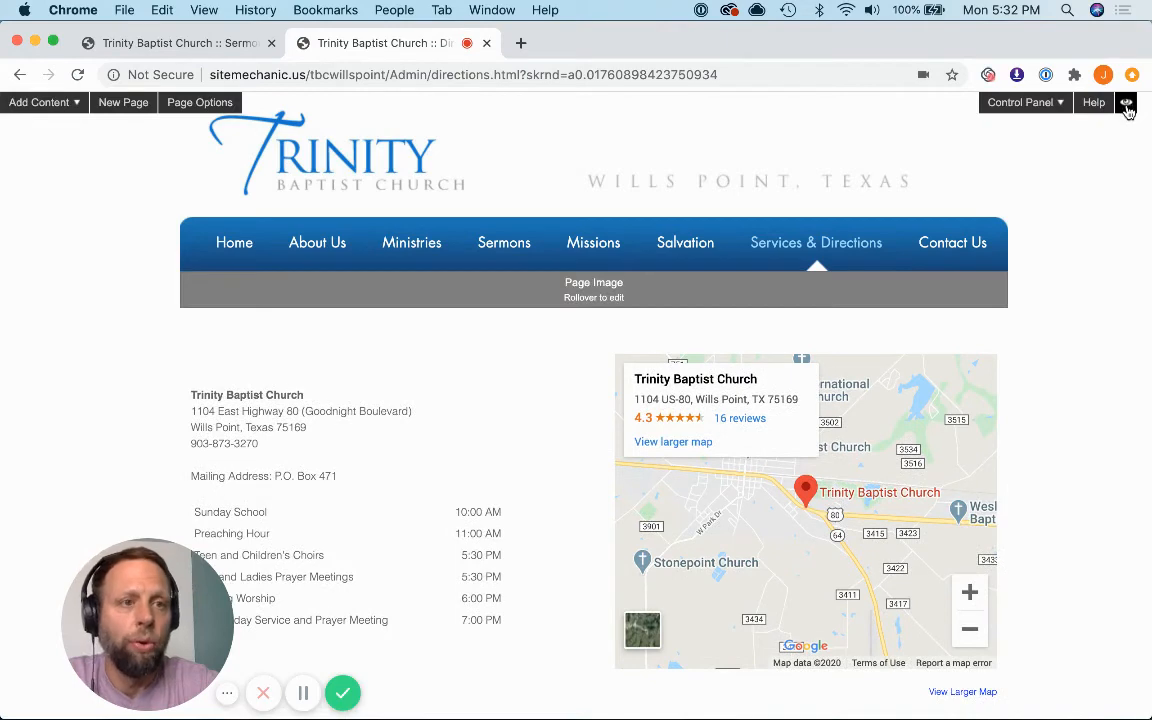
left_click(1127, 106)
left_click(1127, 106)
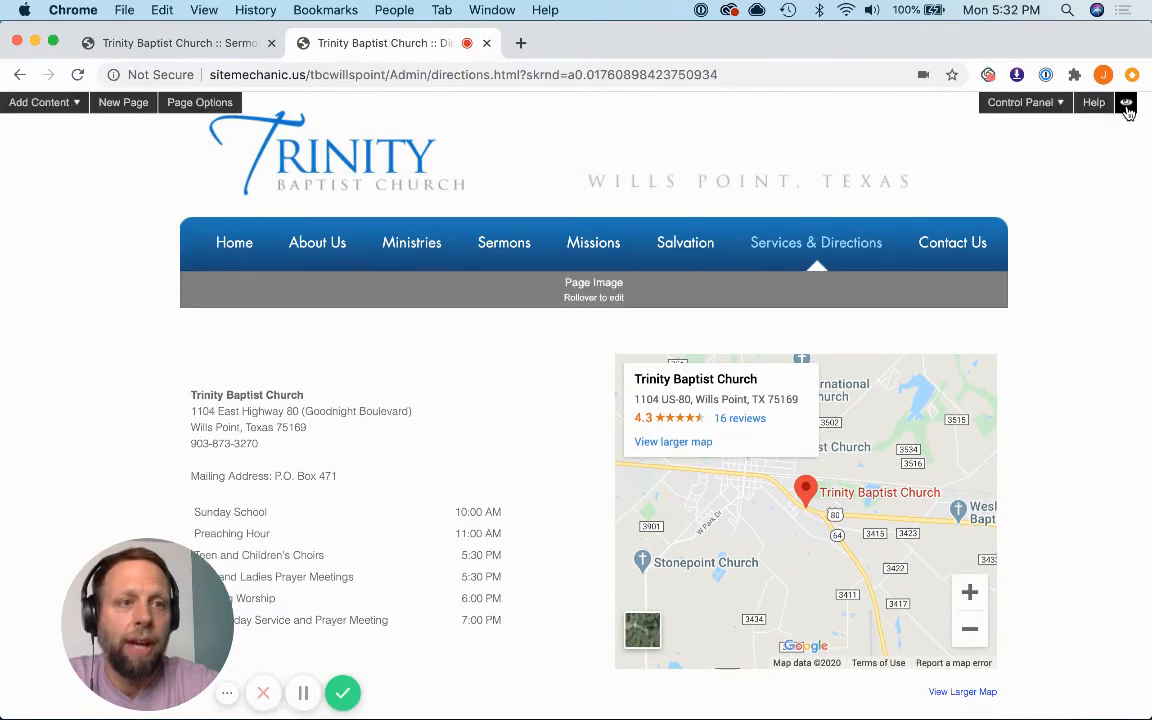
left_click(1126, 106)
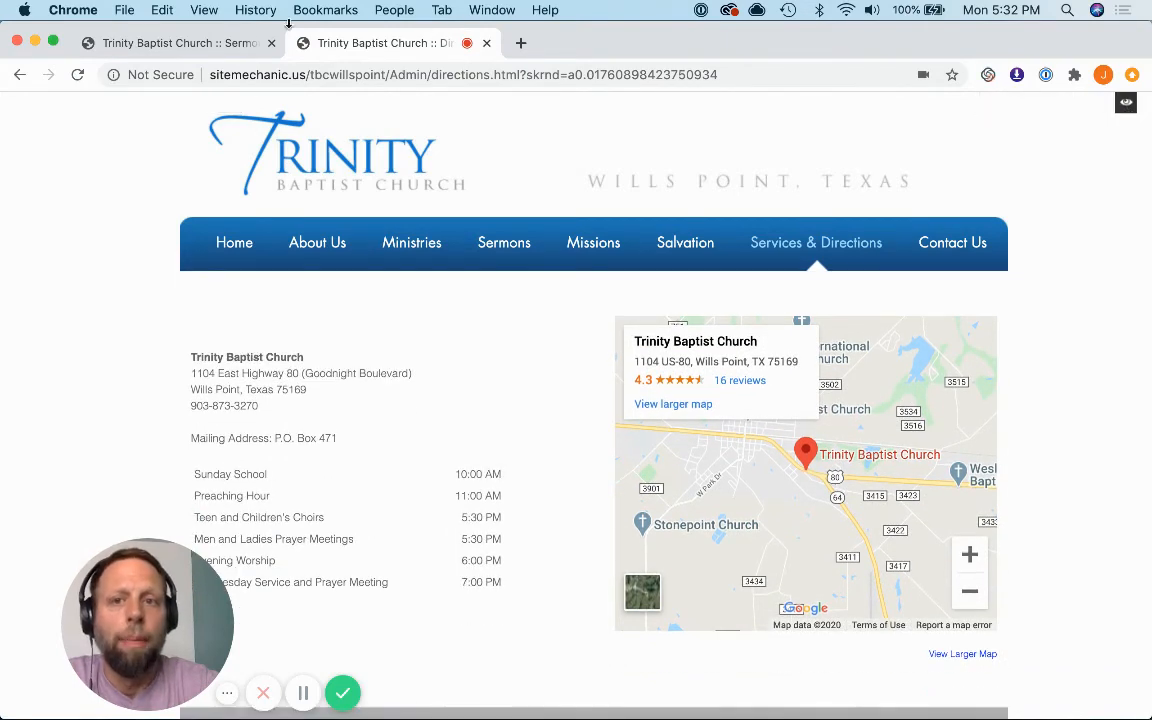
left_click(1126, 104)
Step: Preview the Sermons page in the new editor in mobile, tablet and desktop modes
left_click(145, 44)
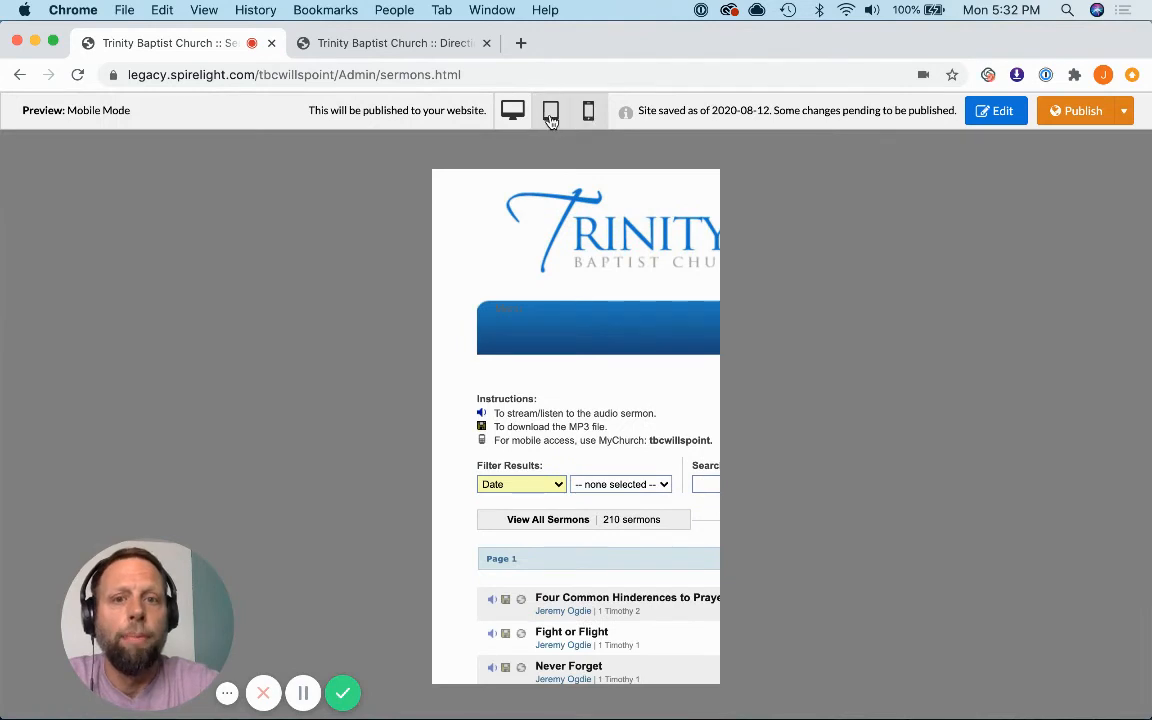
left_click(550, 111)
left_click(512, 111)
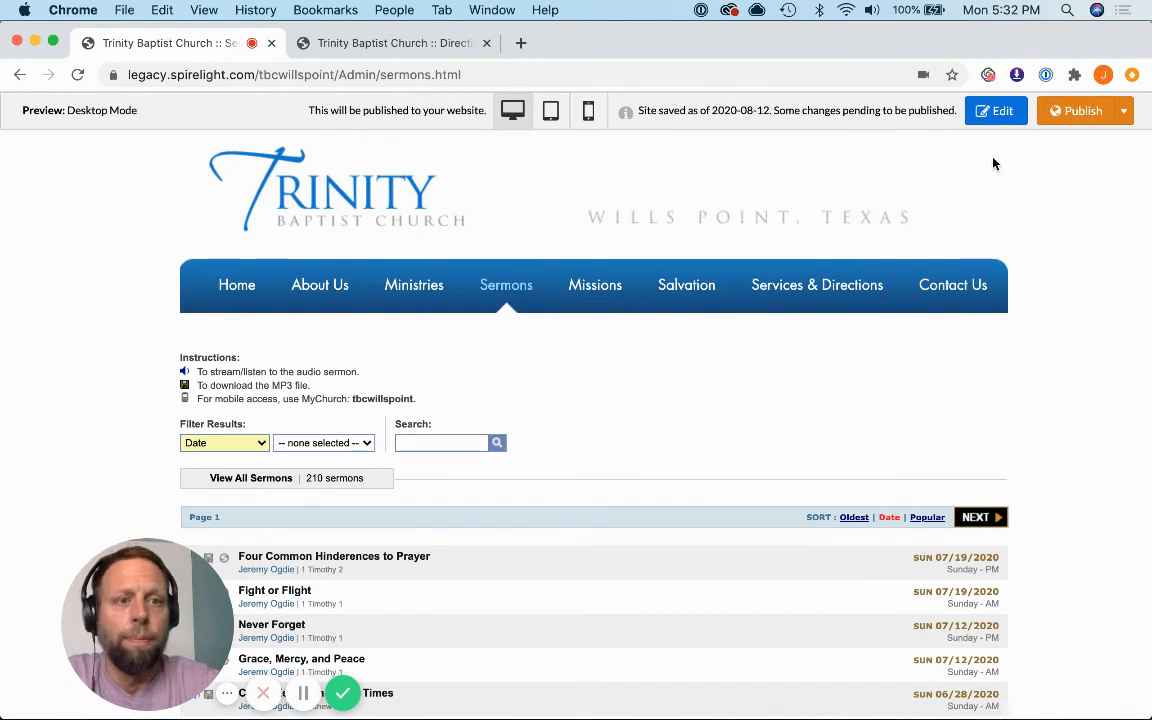
Step: Return the Sermons page to editing and show the publishing options for the current page or entire site
left_click(985, 110)
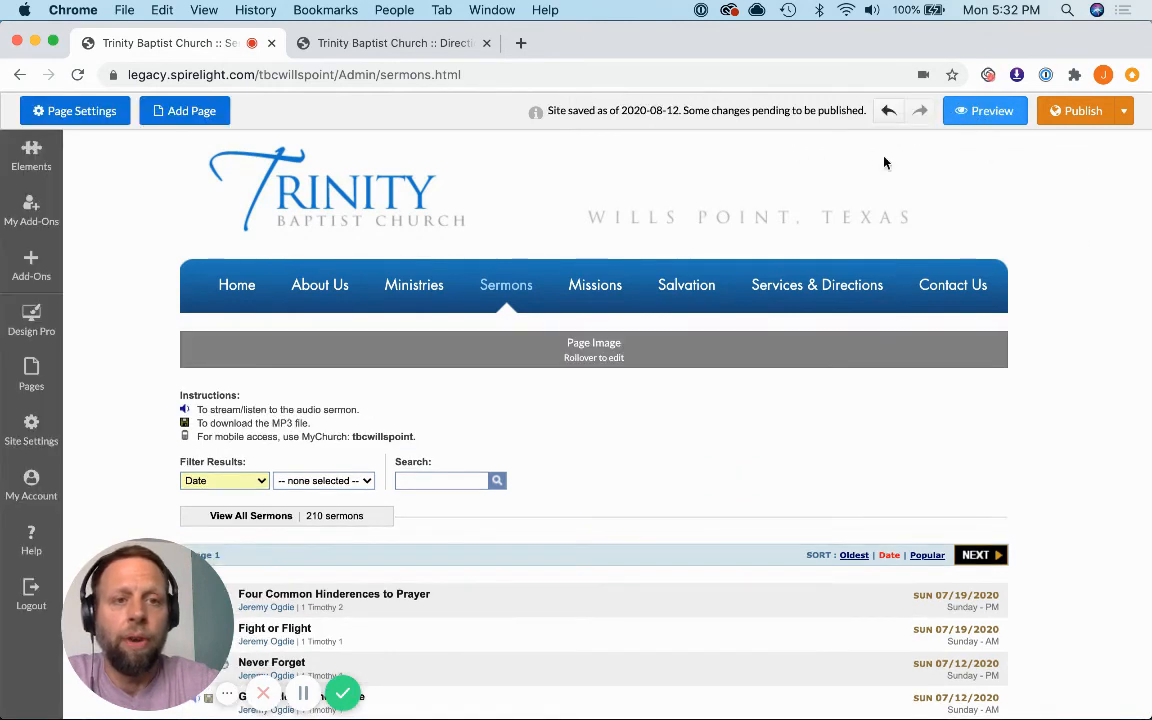
left_click(1124, 111)
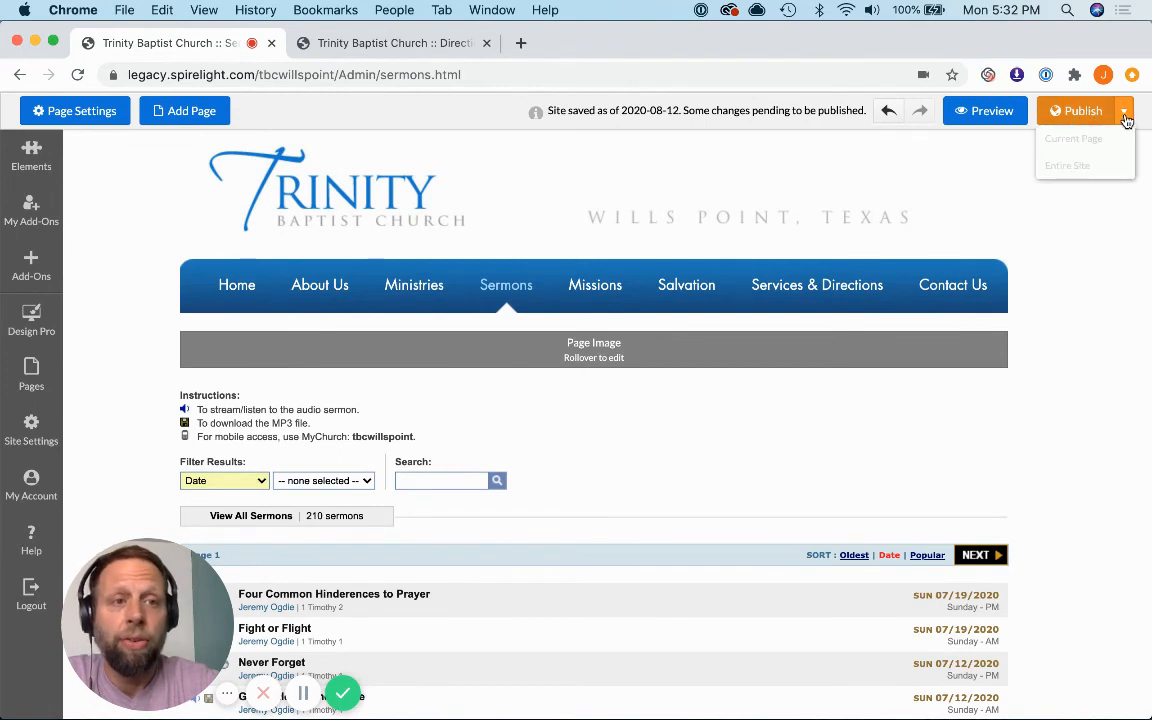